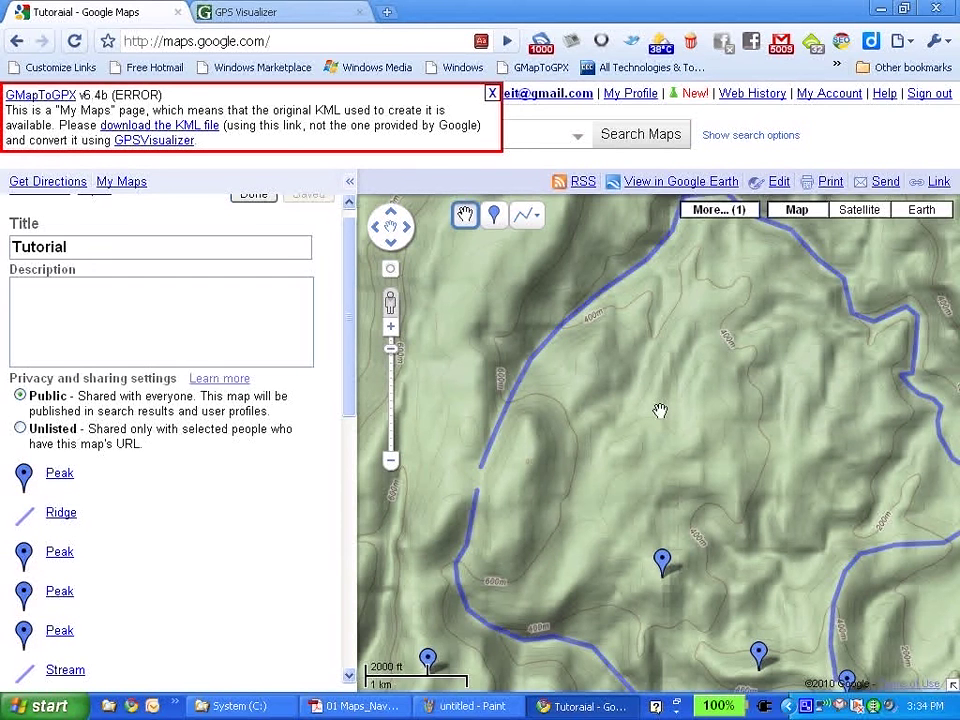
Save the Tutorial map's 'download the KML file' link to C:\ as 'my first map'.
drag(659, 410, 630, 360)
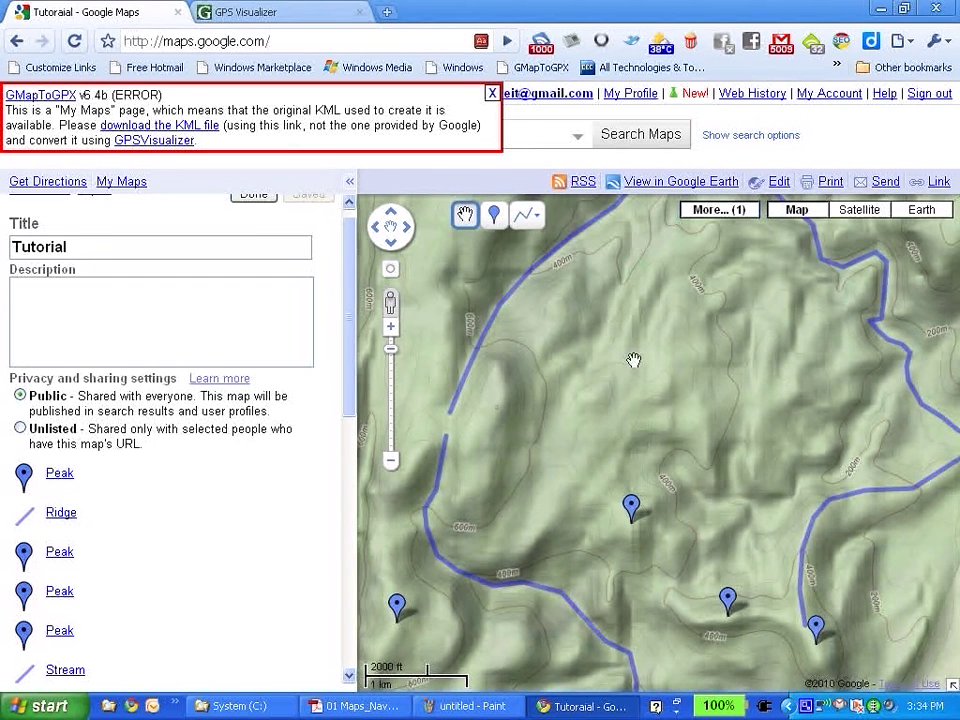
right_click(199, 135)
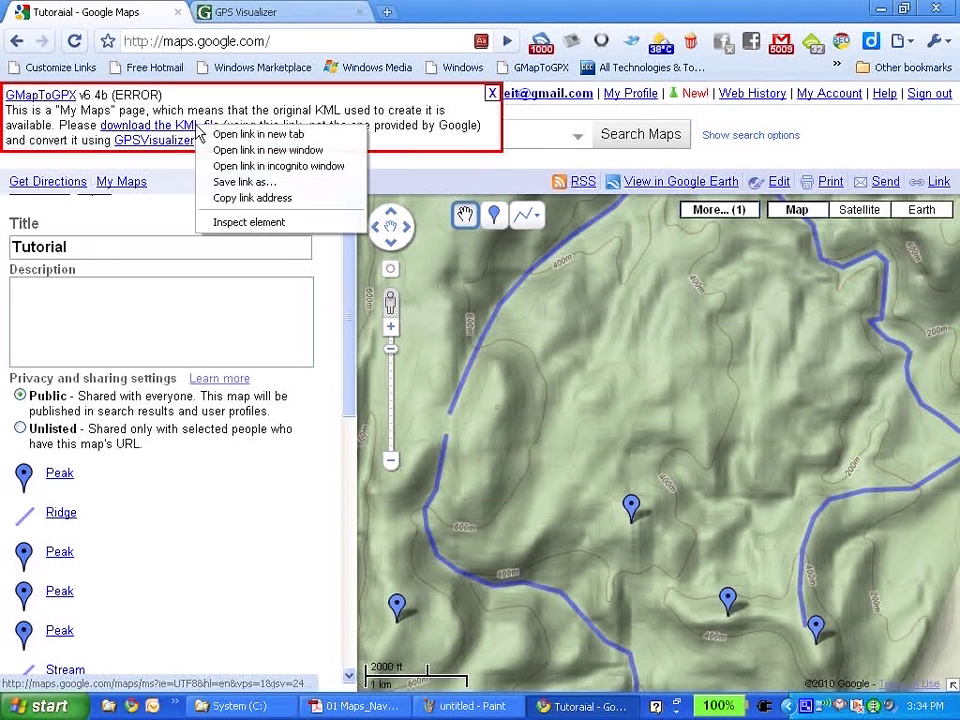
click(232, 182)
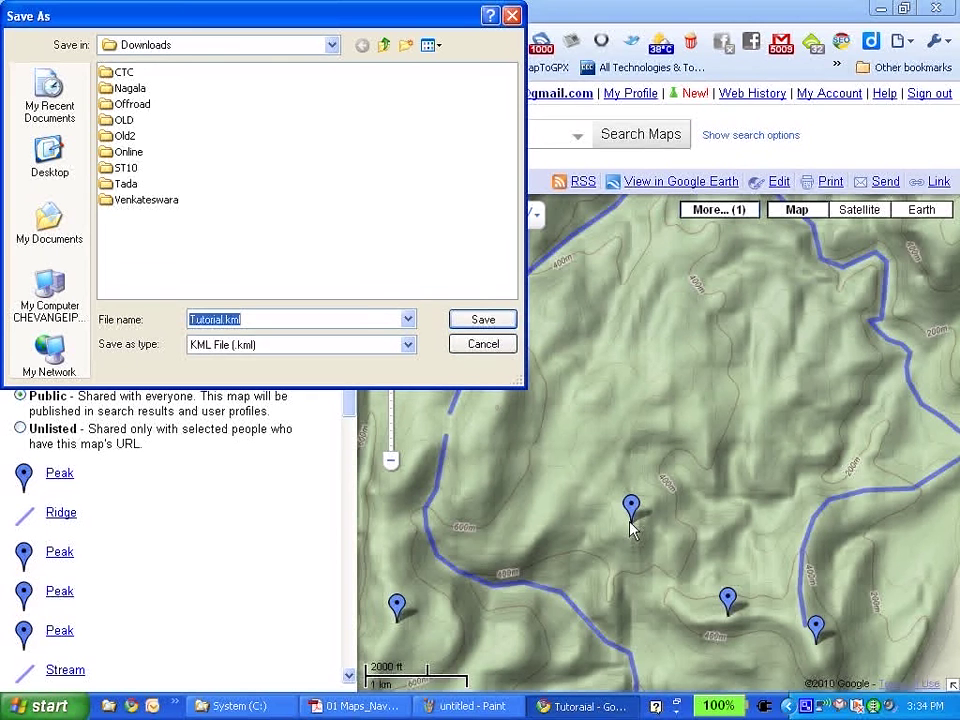
text(c:)
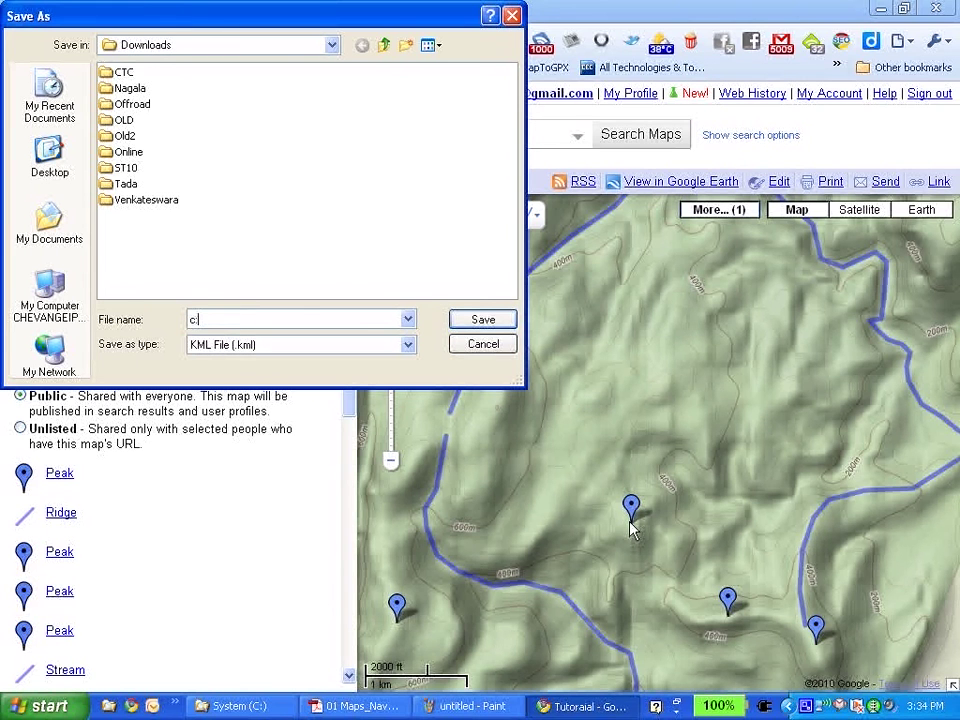
text(\my)
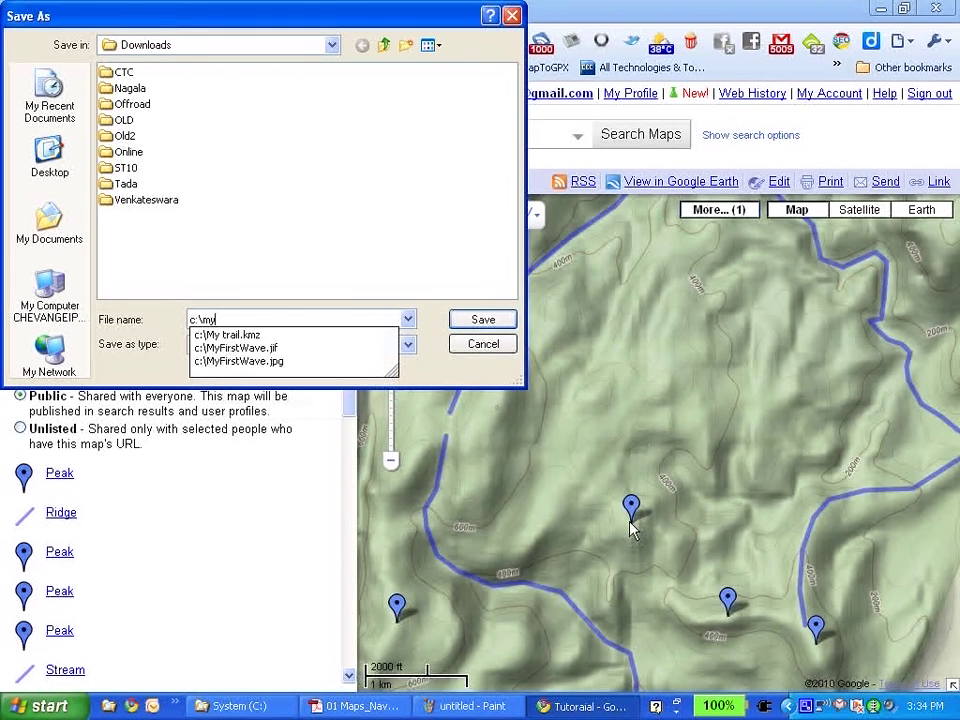
text( first )
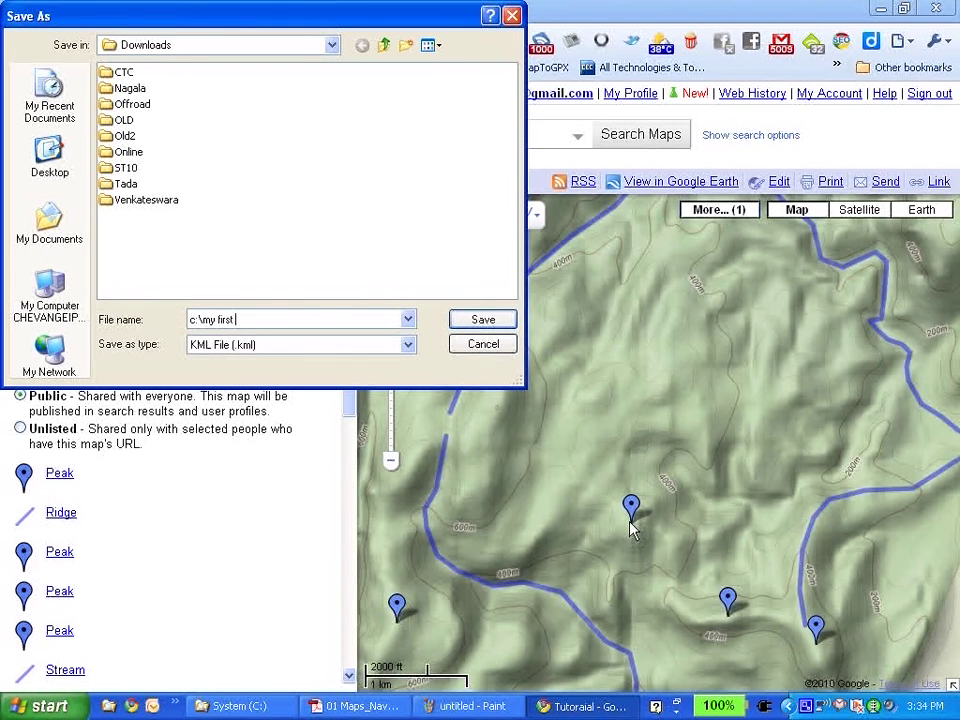
text(map)
click(502, 321)
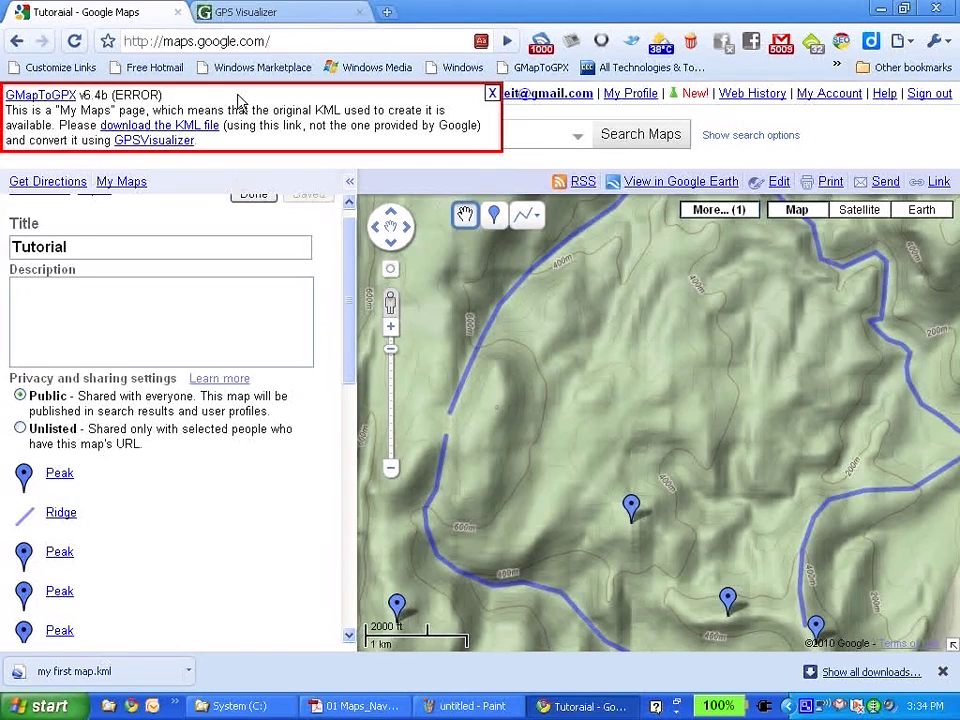
In GPS Visualizer, choose c:\my first map.kml as the file to upload.
click(271, 17)
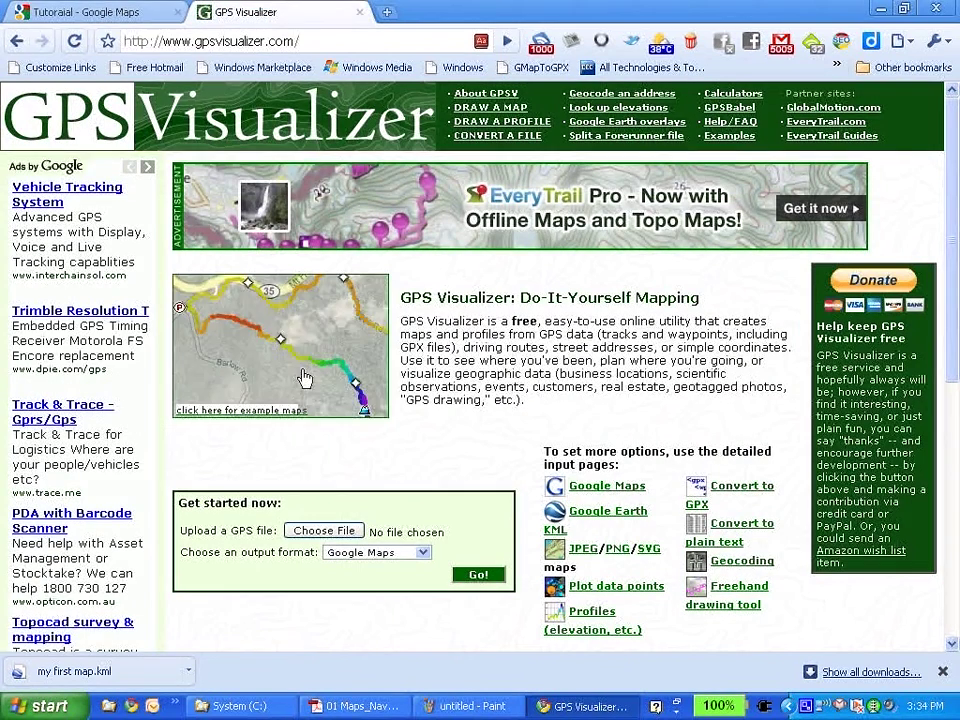
click(346, 532)
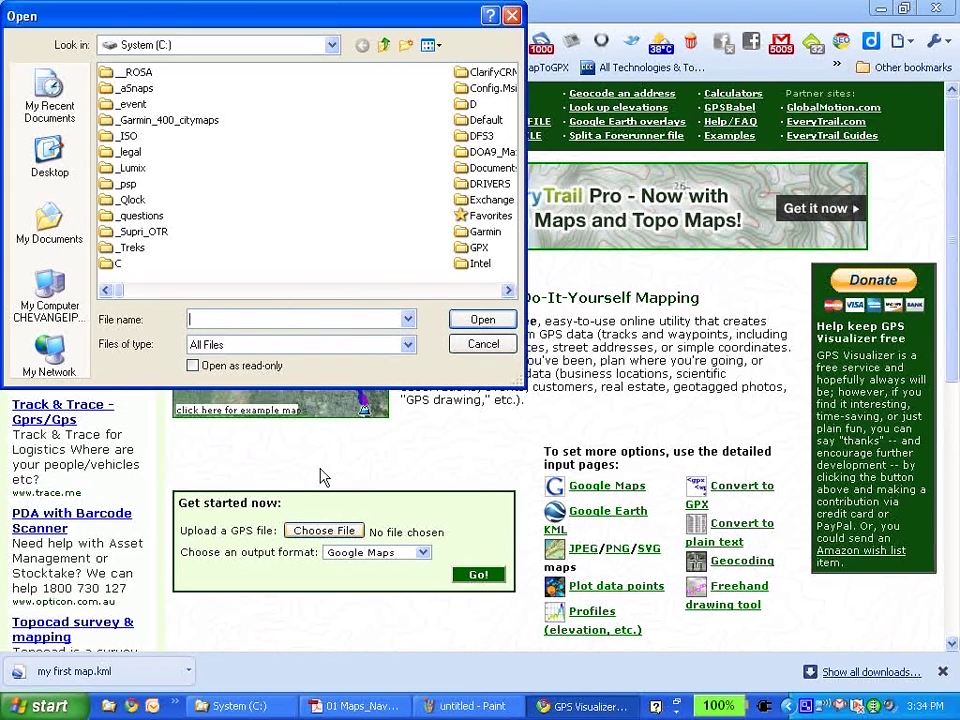
text(c:\m)
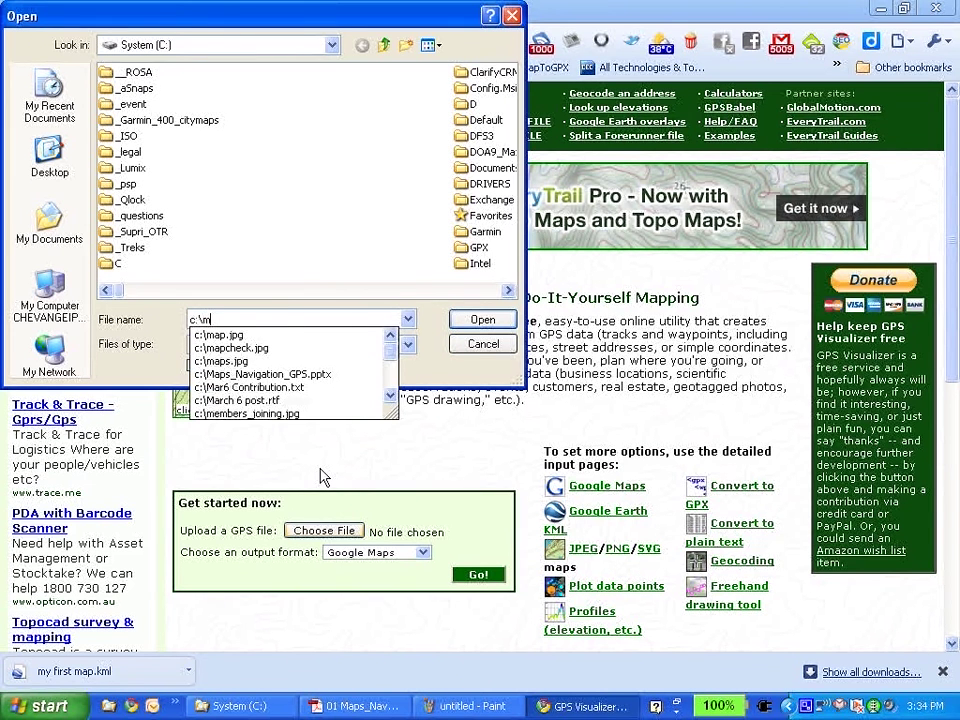
text(y fir)
key(Down)
key(Return)
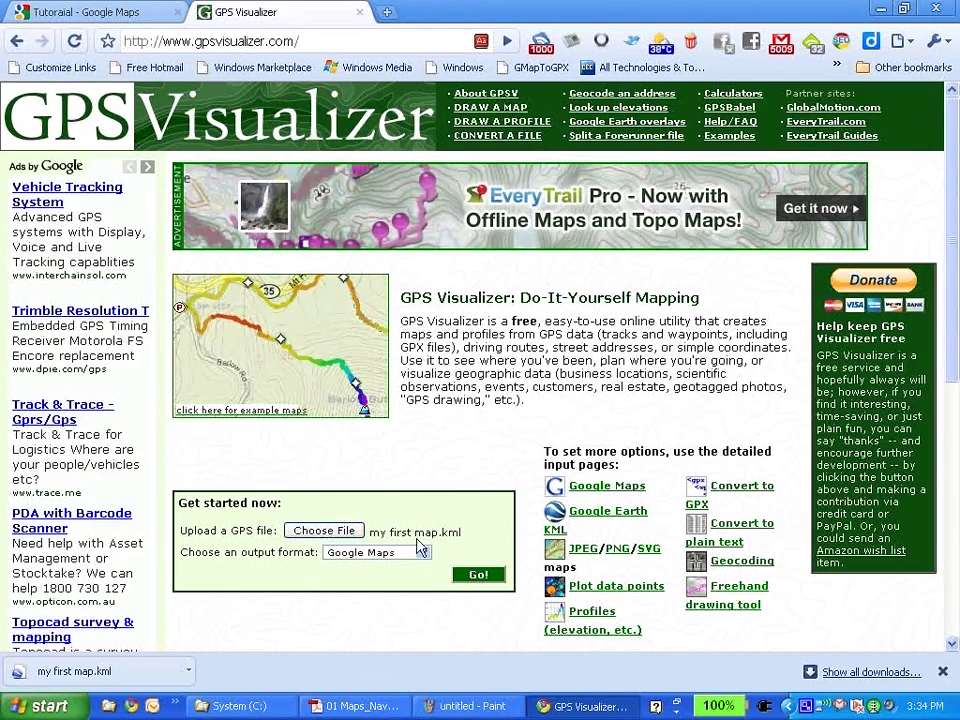
Set the output format to GPX file and start the conversion.
scroll(424, 525, down, 3)
scroll(424, 505, down, 1)
click(422, 375)
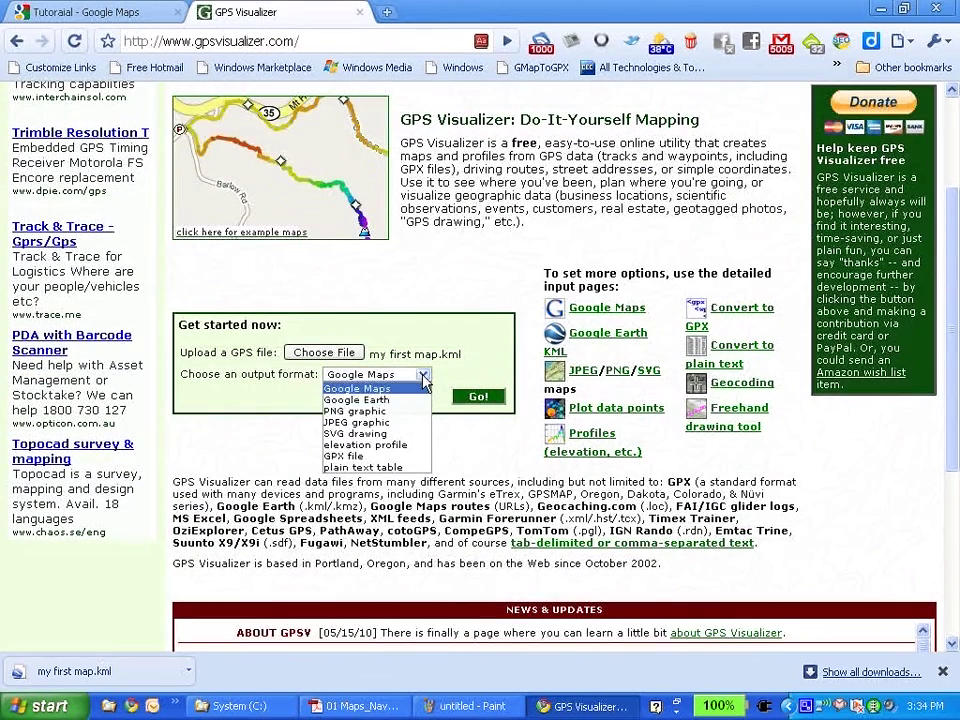
click(388, 458)
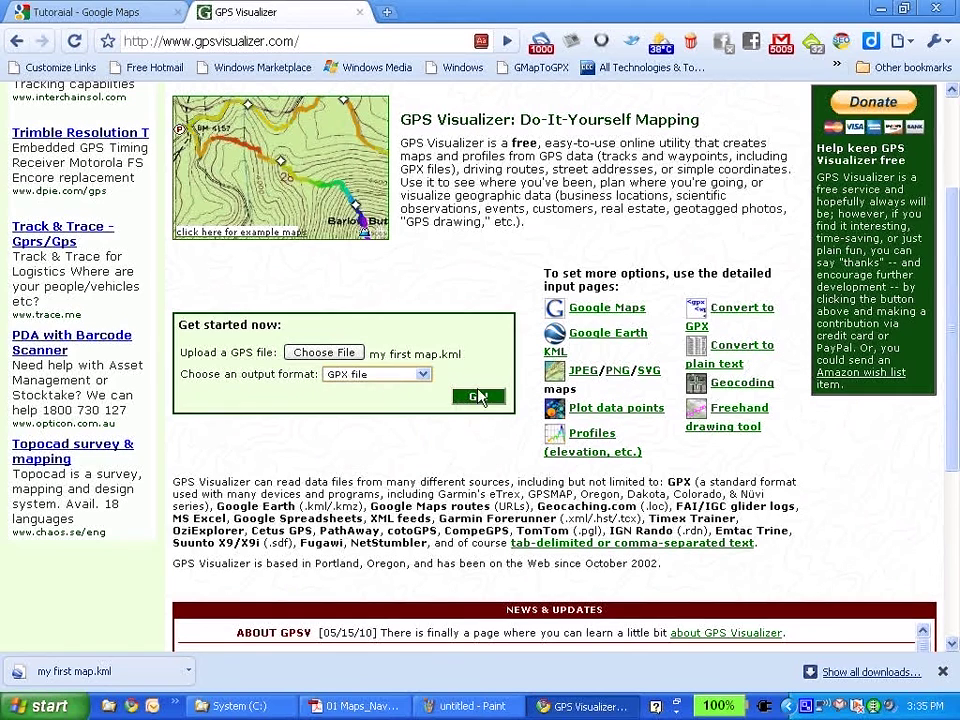
click(480, 397)
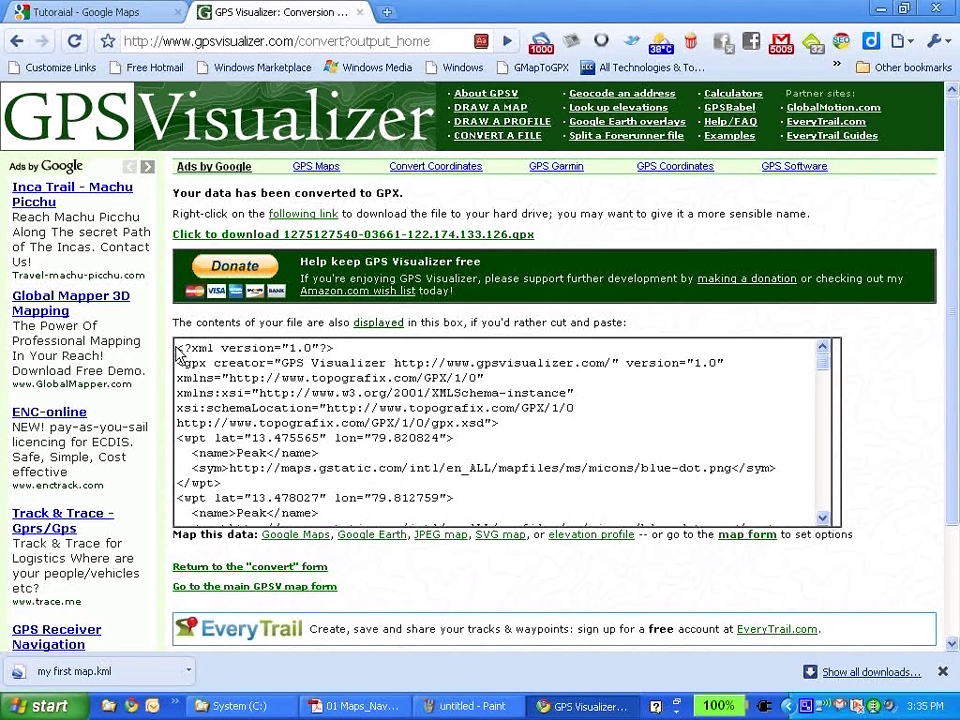
Highlight the GPX header lines and the first waypoint's <wpt tag in the output.
drag(179, 346, 553, 424)
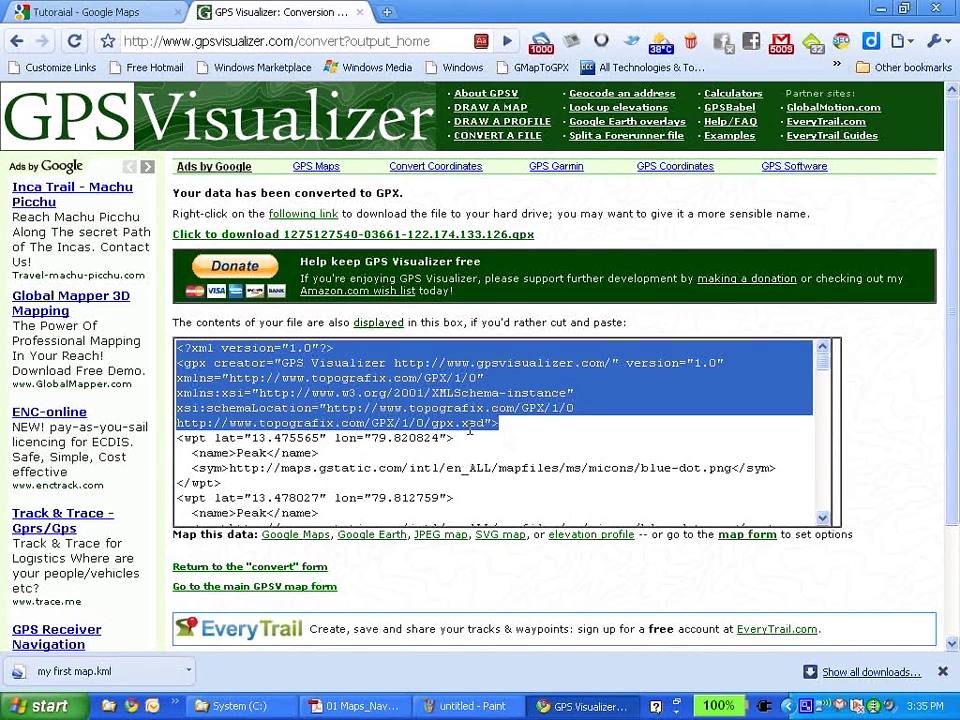
scroll(411, 467, down, 1)
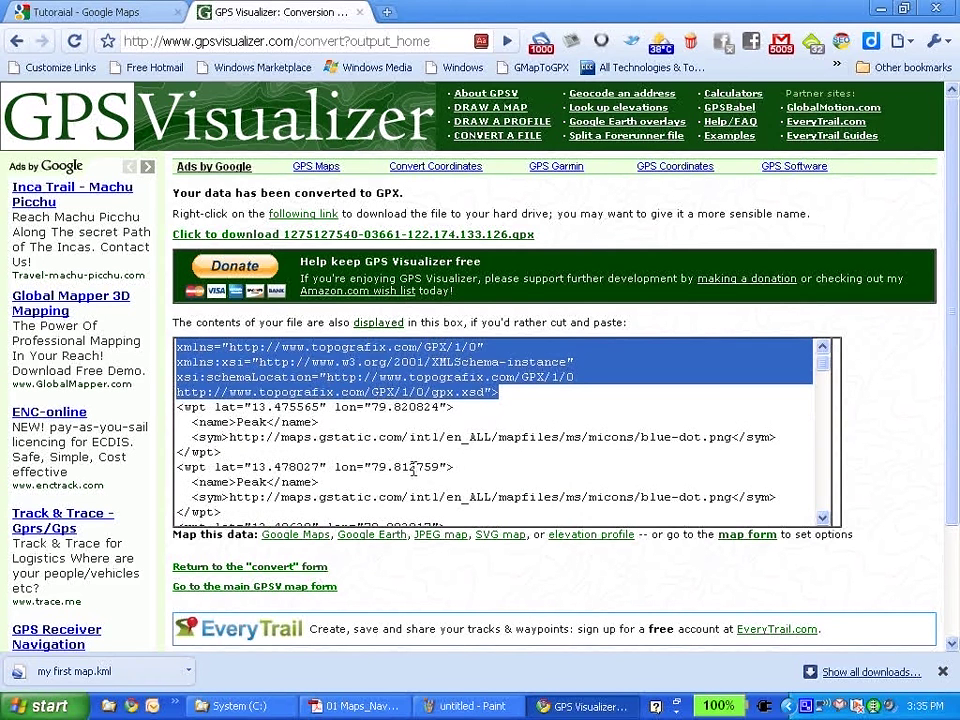
click(187, 409)
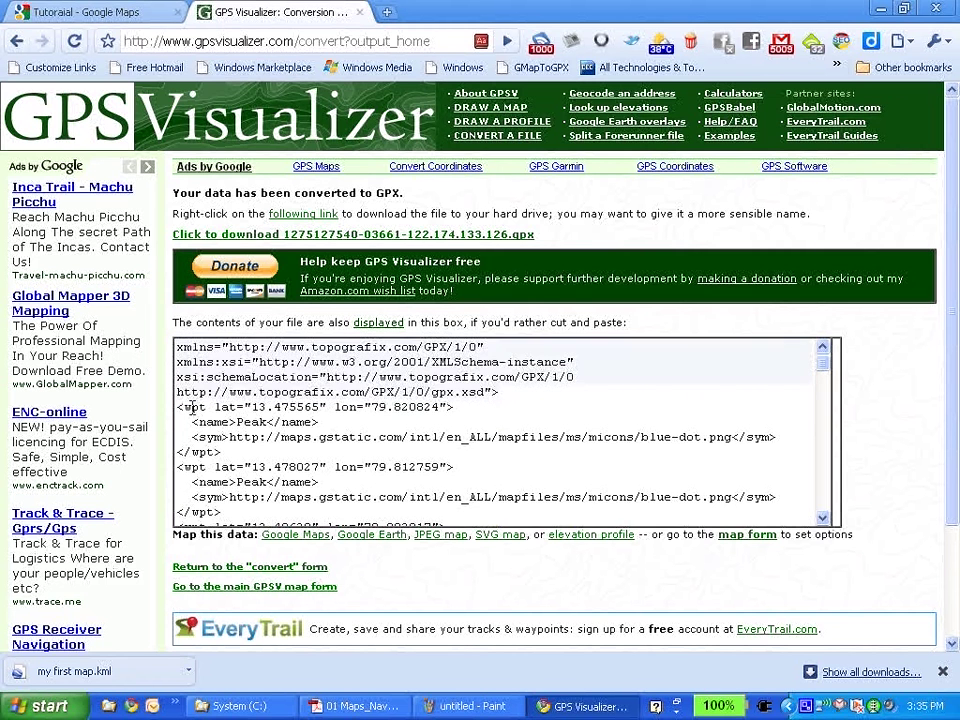
drag(178, 408, 206, 409)
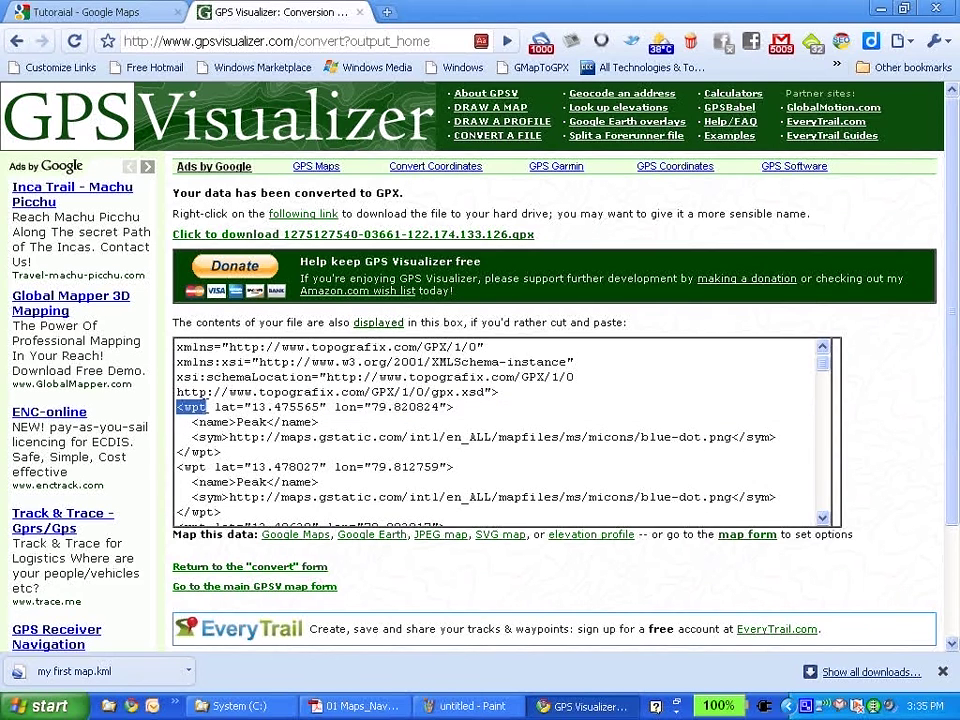
Pan the Google Maps tab to see other peaks, then return to the GPX results.
key(ctrl+shift+Tab)
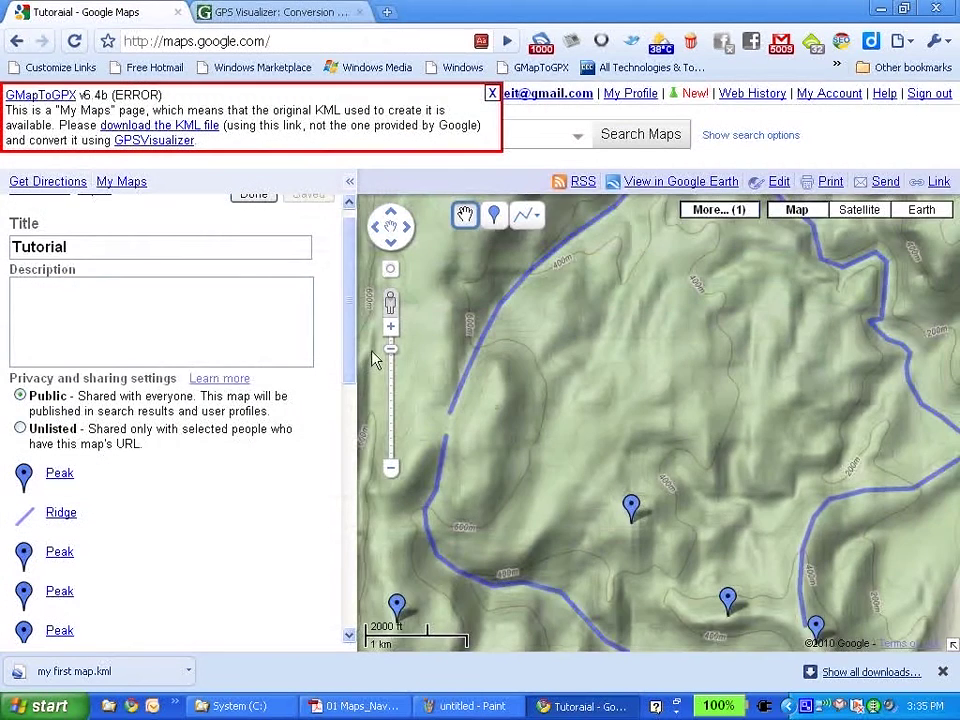
drag(604, 485, 669, 316)
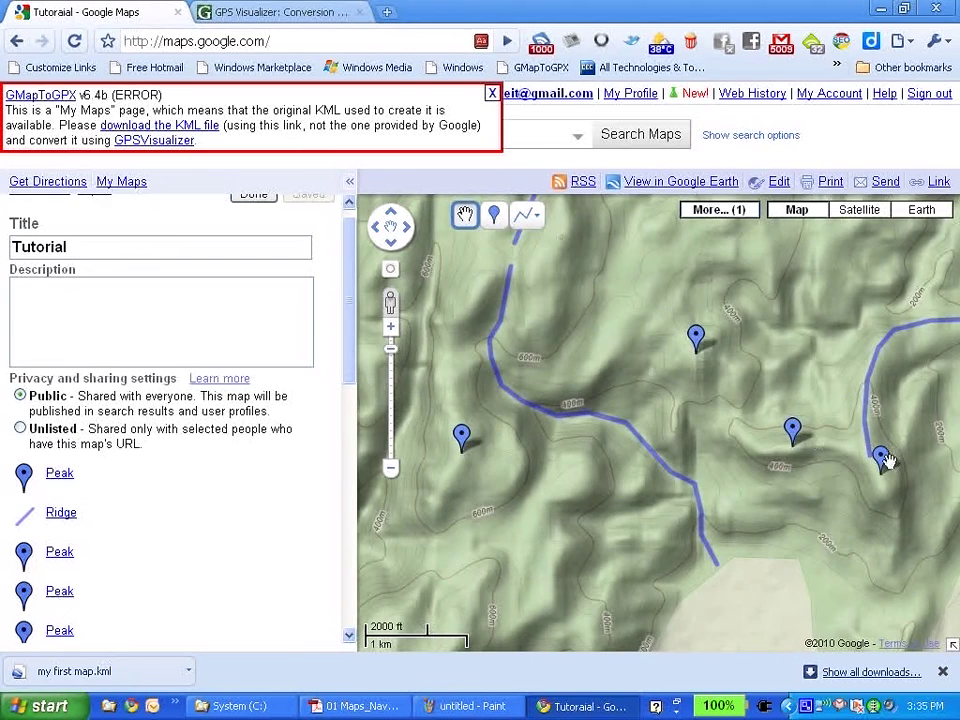
key(ctrl+Tab)
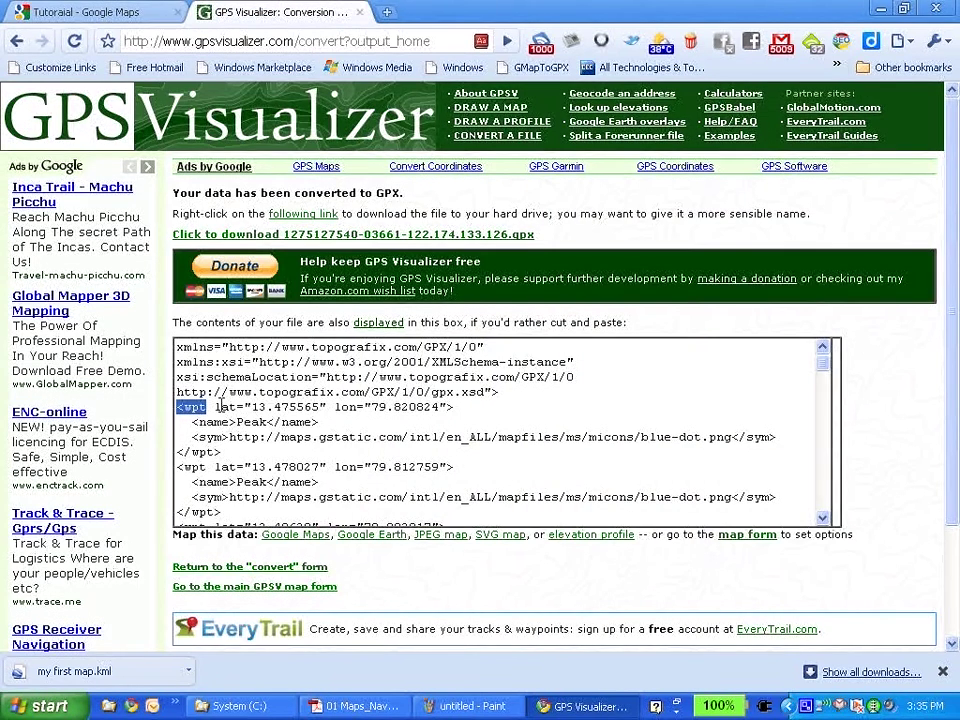
Highlight the first waypoint's coordinates, longitude 79.820824, and its name Peak.
drag(215, 407, 446, 407)
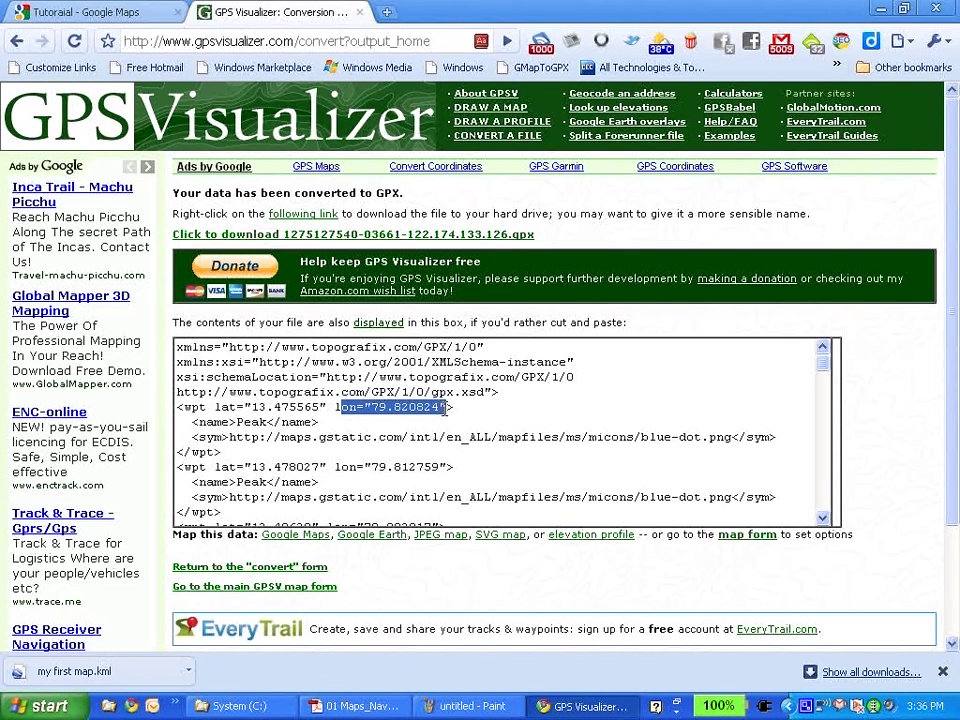
drag(254, 410, 441, 409)
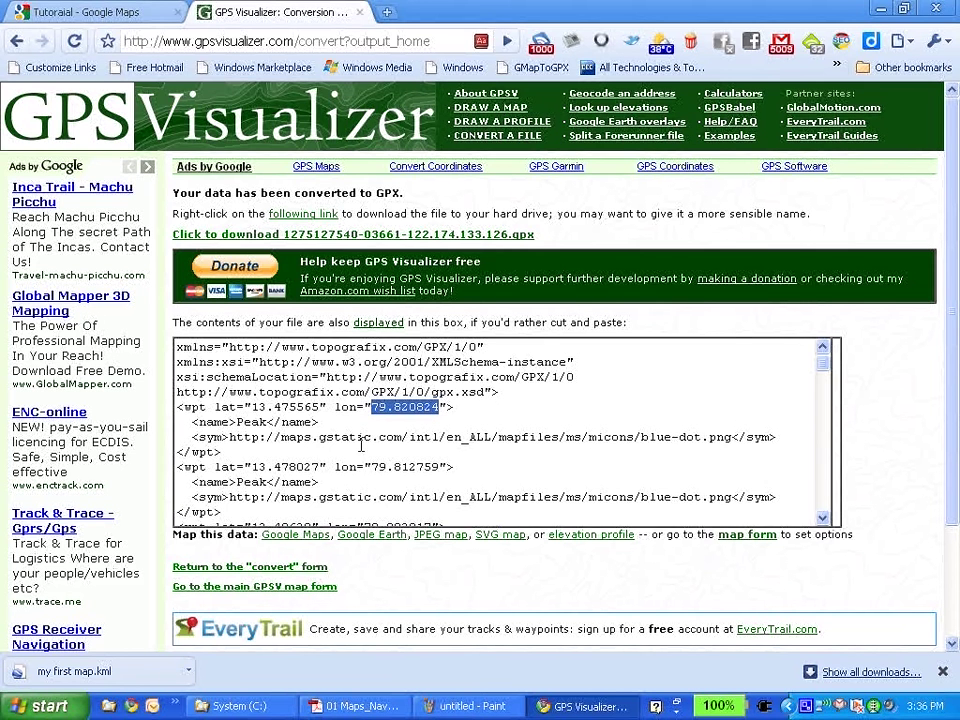
scroll(361, 446, down, 1)
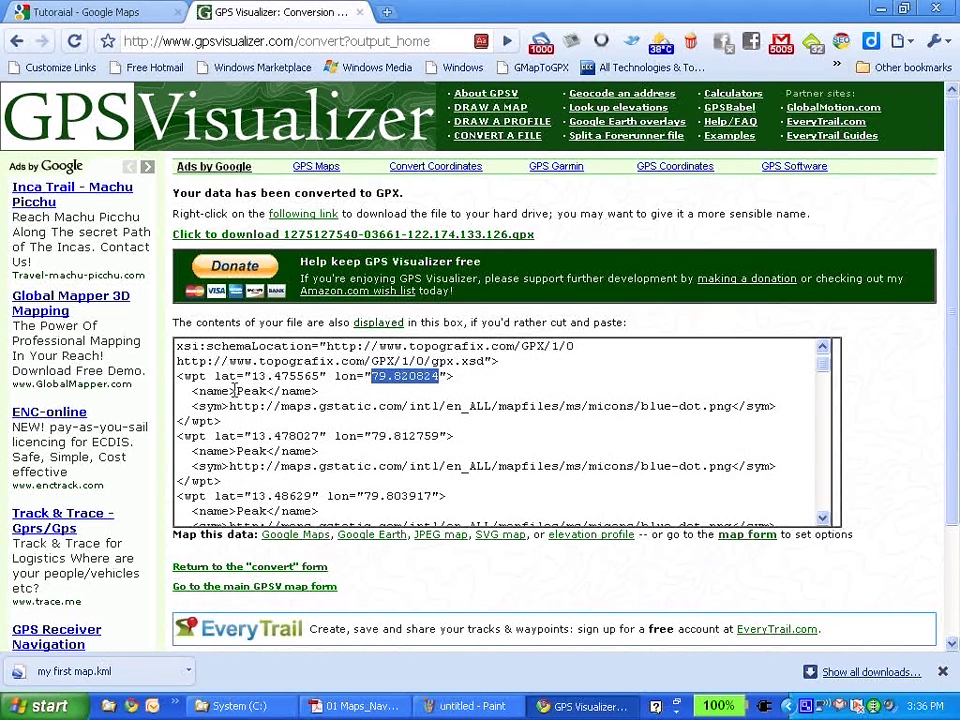
drag(236, 390, 266, 391)
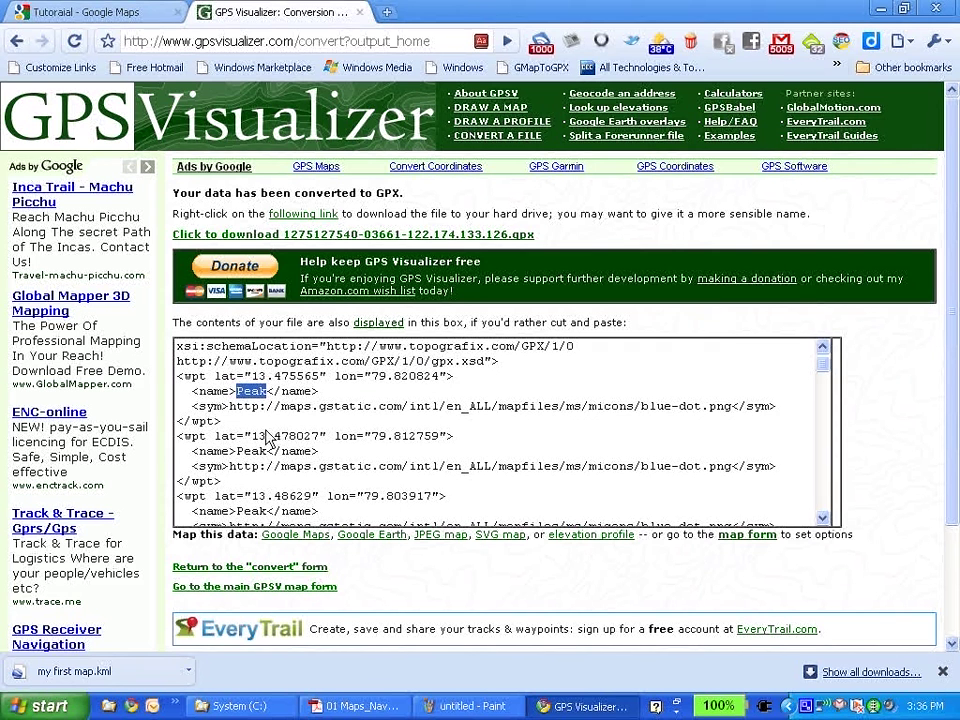
Select the second waypoint's wpt tag and its latitude and longitude.
scroll(240, 428, down, 1)
double_click(196, 405)
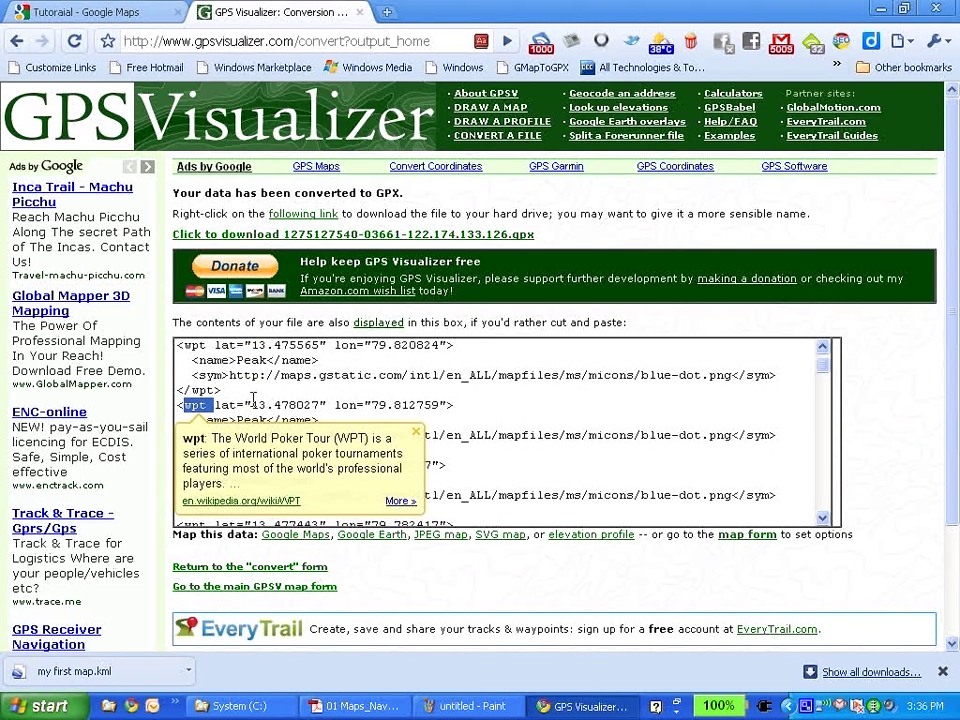
drag(251, 405, 440, 401)
click(421, 447)
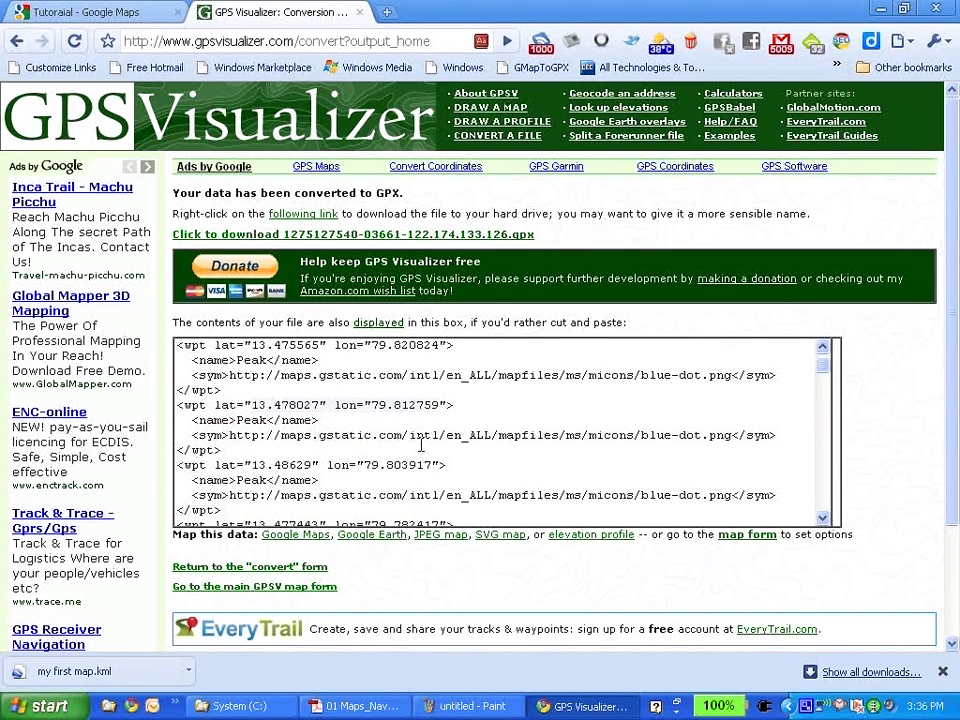
scroll(421, 447, down, 3)
scroll(395, 447, down, 7)
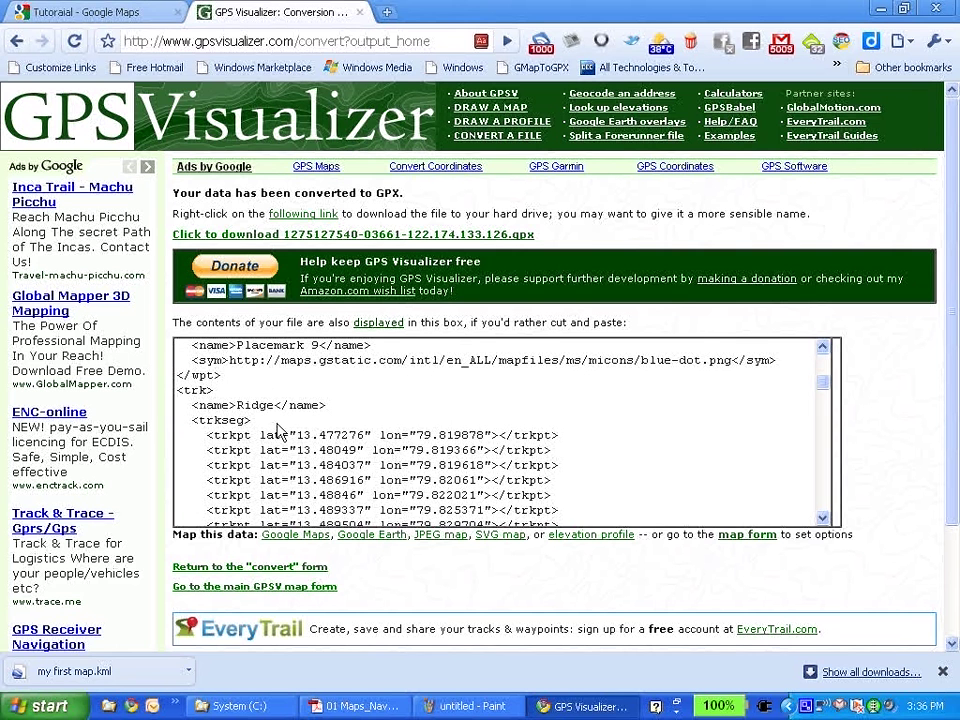
double_click(194, 390)
drag(200, 395, 208, 392)
double_click(255, 405)
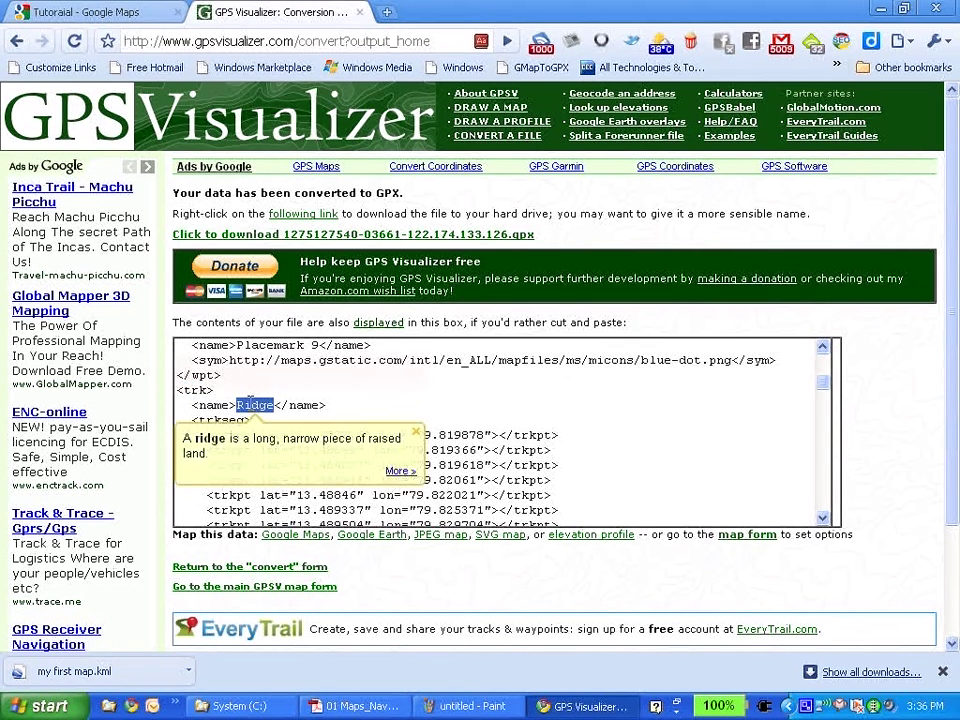
scroll(252, 398, down, 1)
click(251, 438)
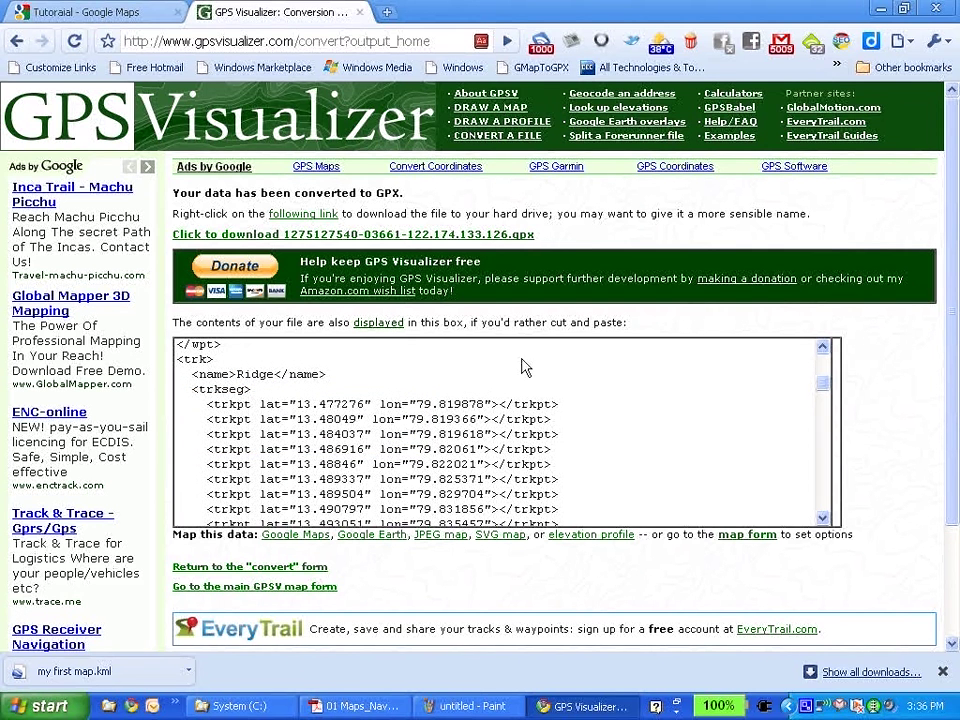
double_click(212, 404)
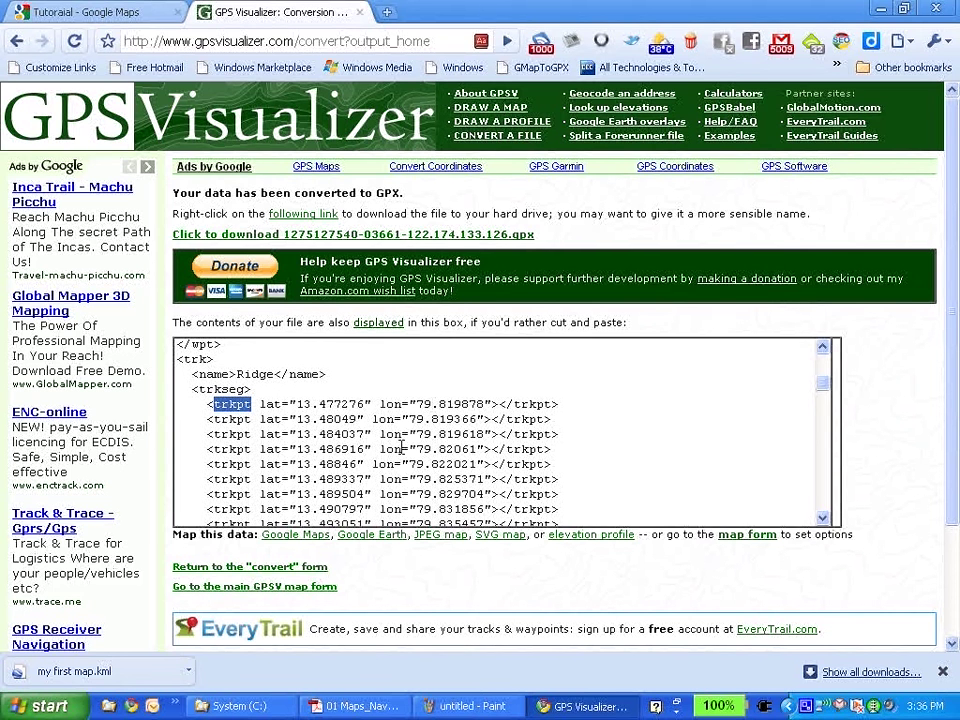
scroll(405, 455, down, 3)
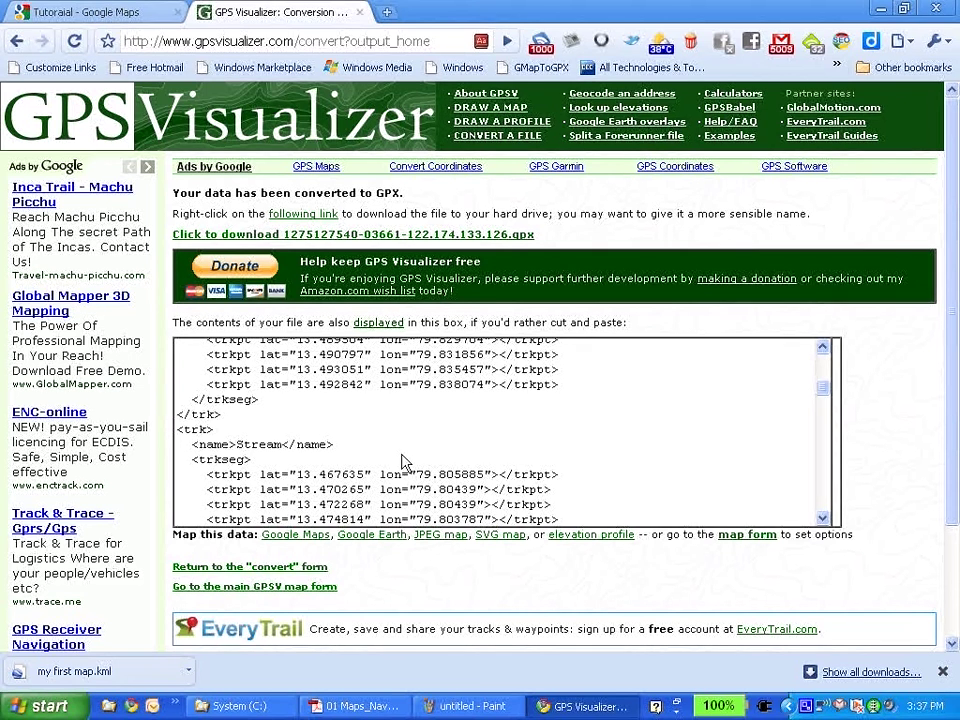
key(ctrl+shift+Tab)
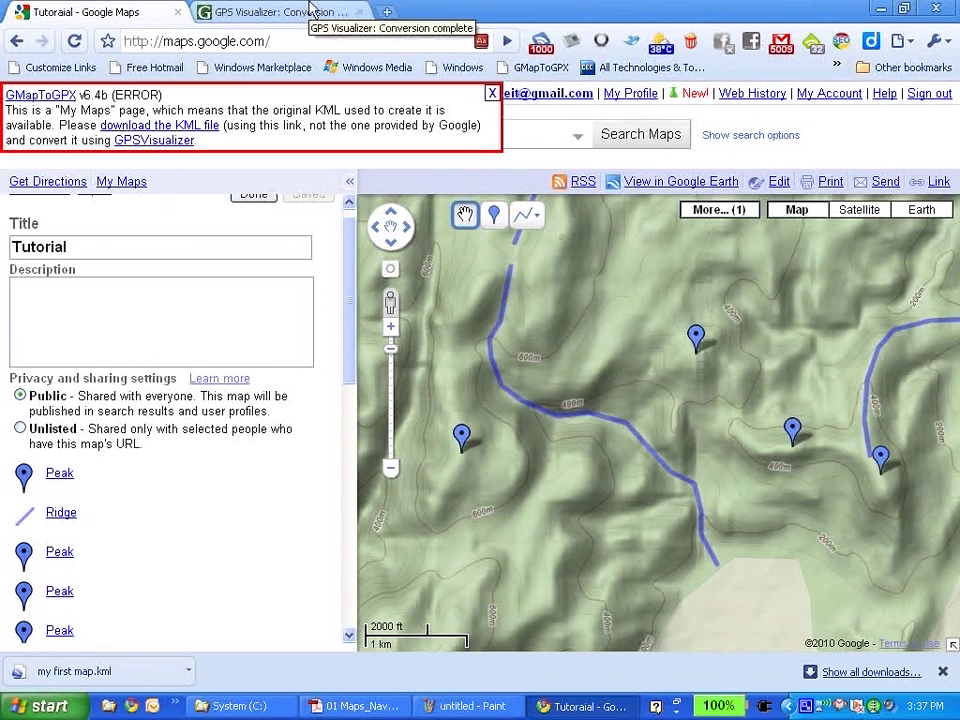
click(310, 10)
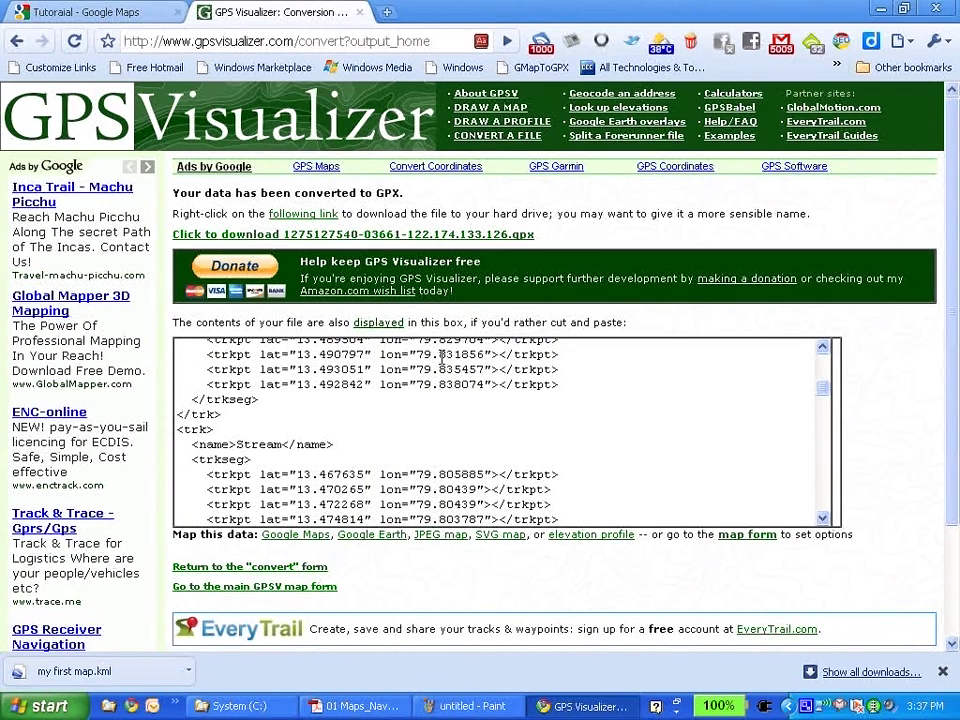
In Explorer, navigate from System (C:) into the Garmin folder.
click(240, 707)
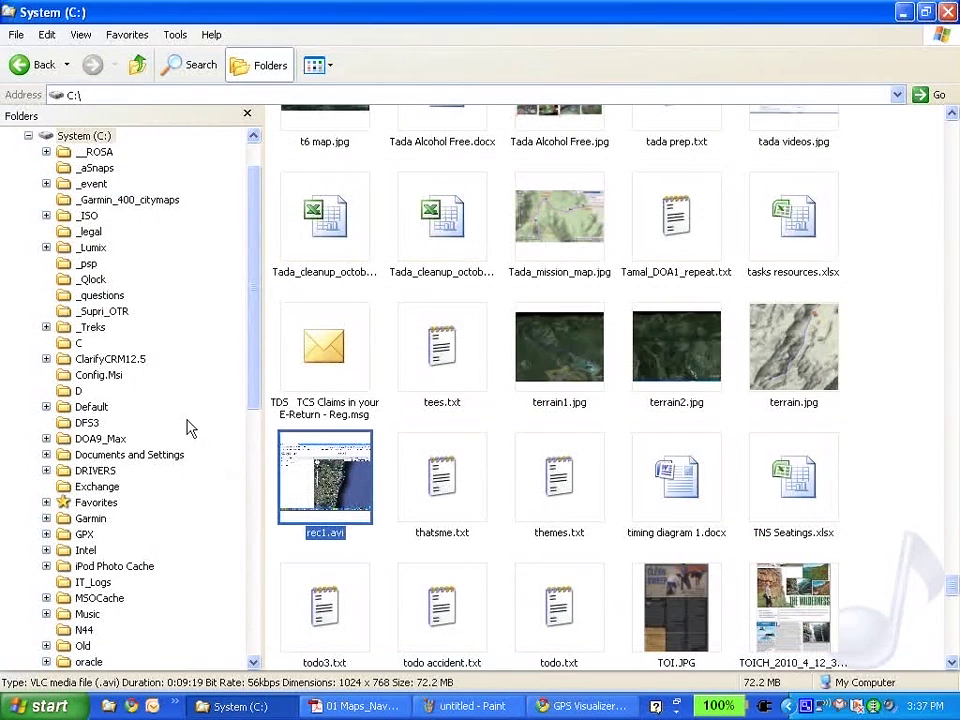
click(105, 204)
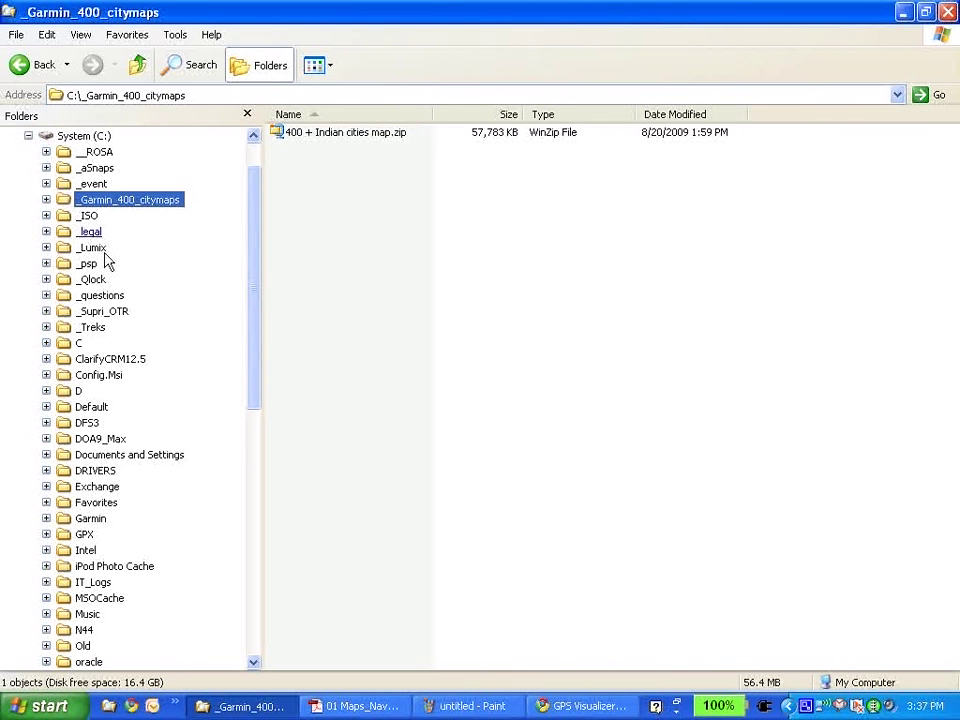
scroll(120, 418, down, 1)
scroll(118, 418, down, 1)
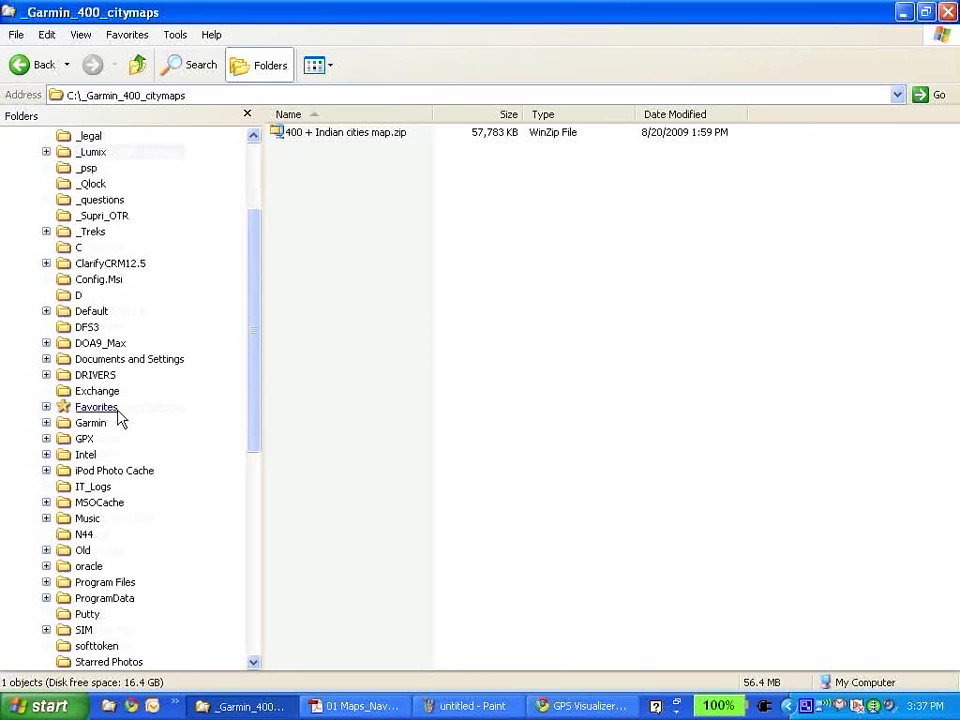
click(90, 423)
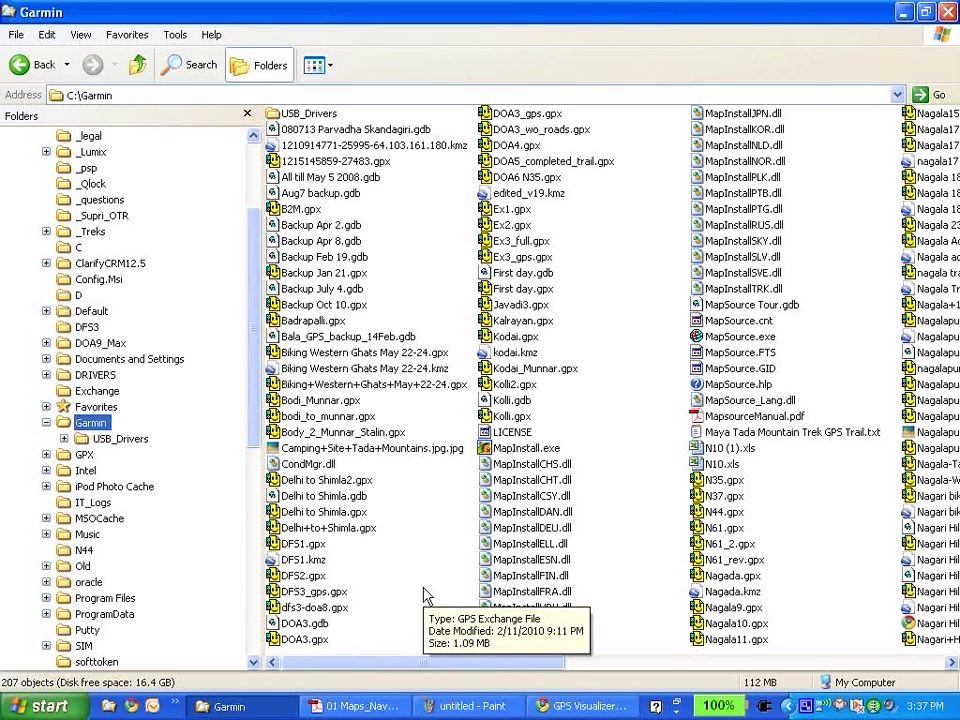
Show the Open With program list for N61.gpx.
click(716, 530)
right_click(716, 537)
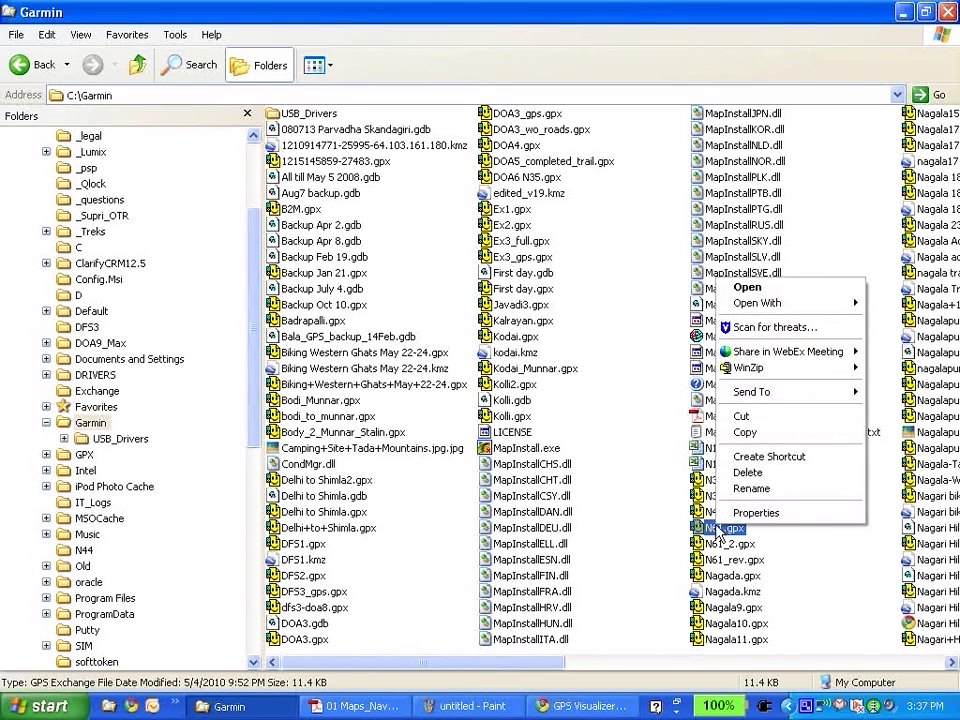
mouse_move(753, 308)
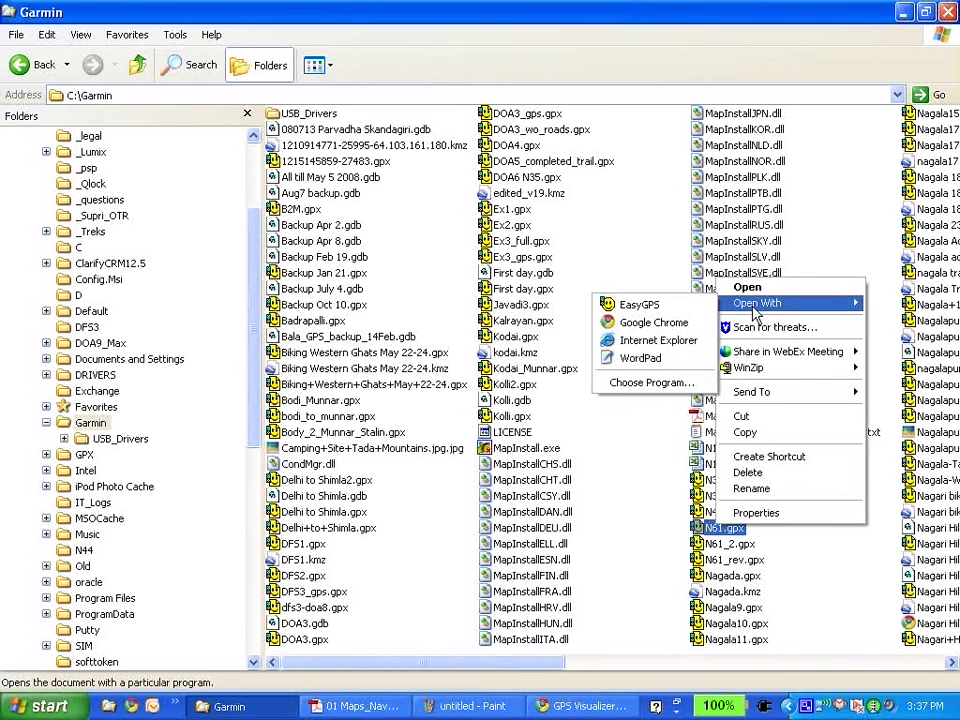
Open N61.gpx in WordPad, scroll through its waypoints and tracks, then close it.
click(669, 358)
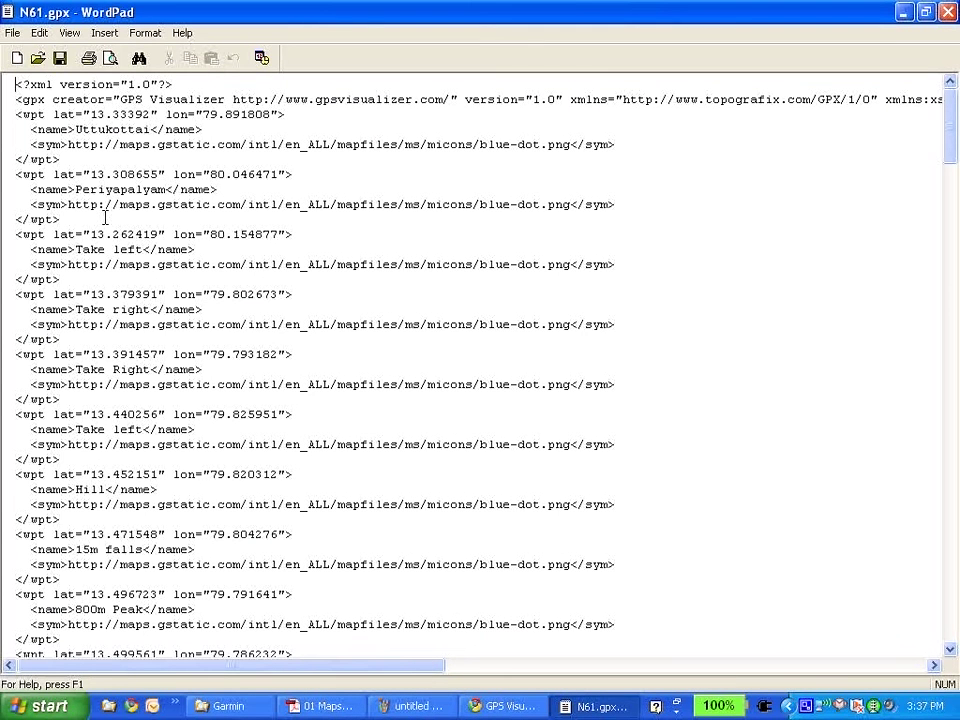
drag(950, 150, 950, 333)
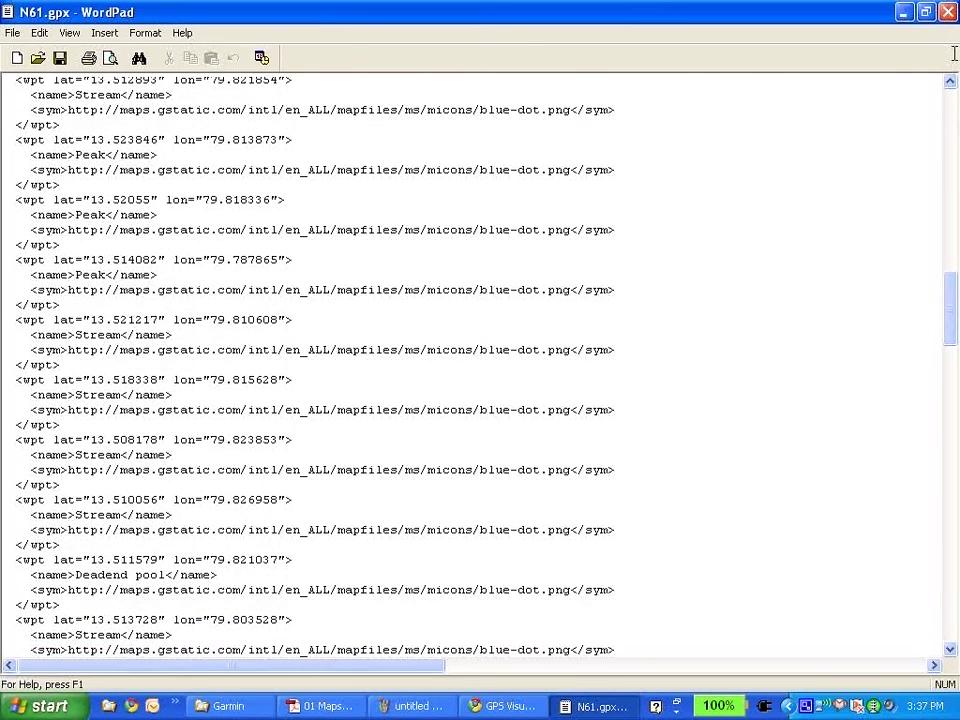
drag(949, 420, 949, 500)
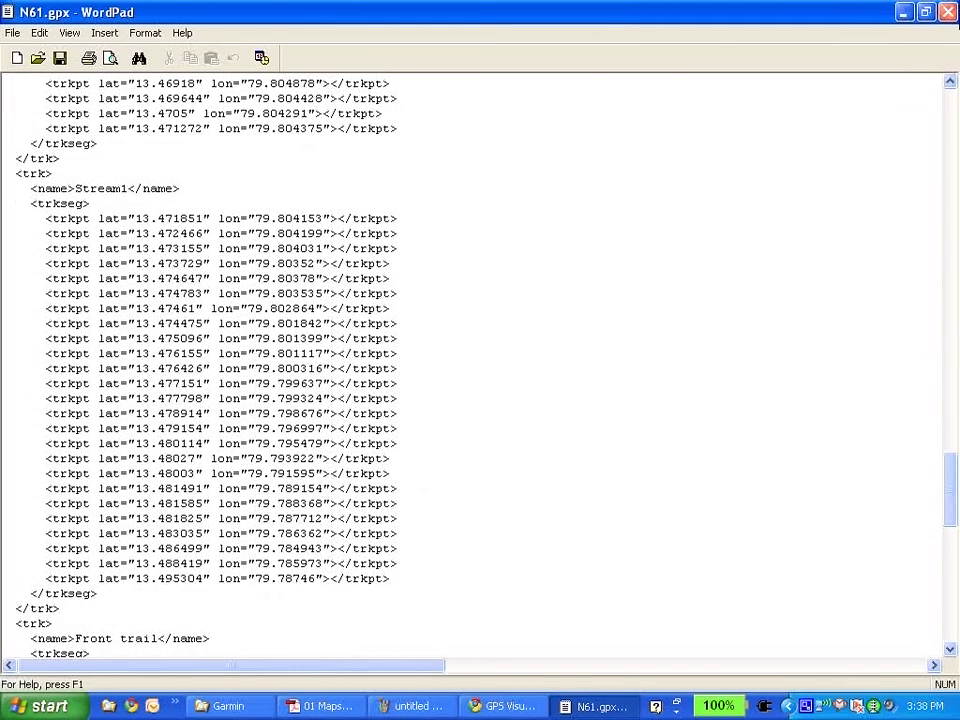
key(alt+F4)
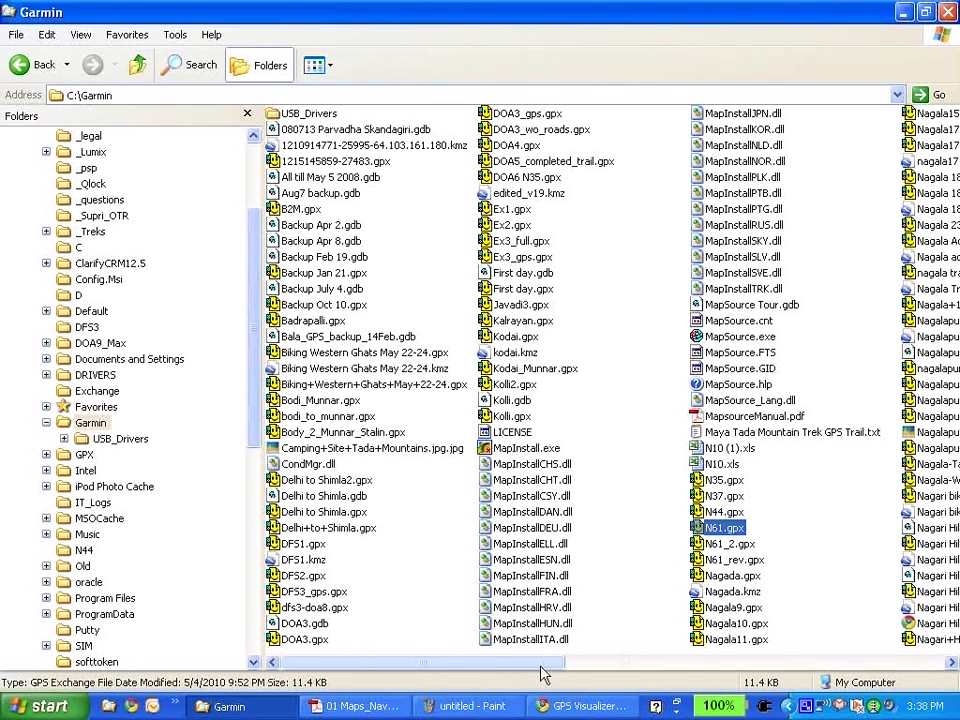
Open Nagalapuram+2.gpx in WordPad via Open With.
scroll(632, 670, right, 1)
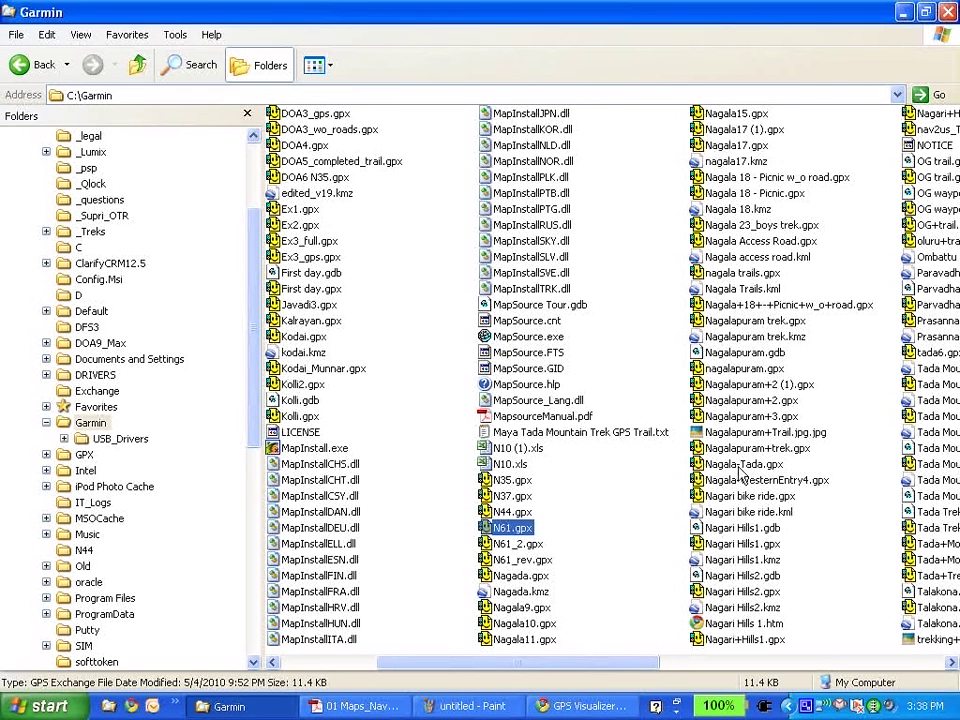
right_click(743, 400)
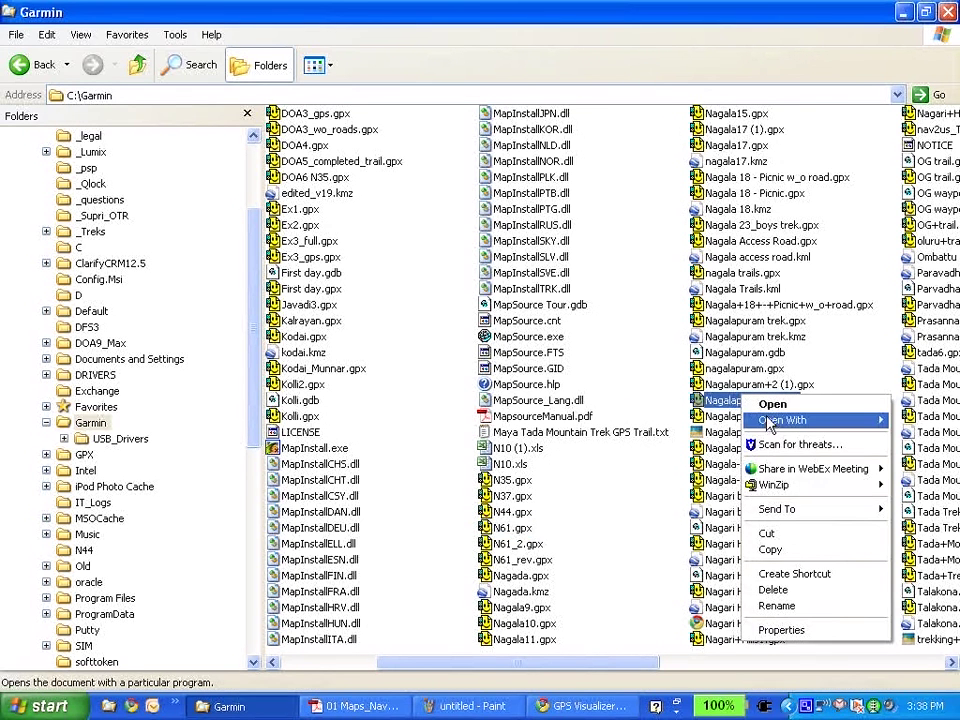
mouse_move(768, 421)
click(665, 439)
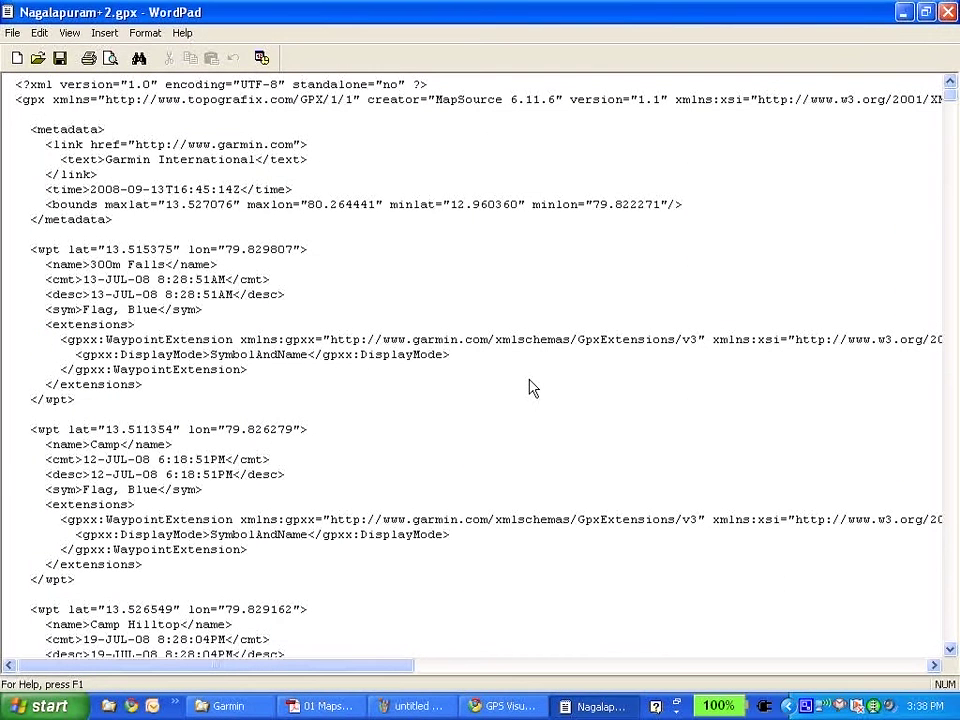
Select the Camp waypoint's wpt tag, latitude, and comment/description timestamps, then scroll further.
scroll(504, 389, down, 1)
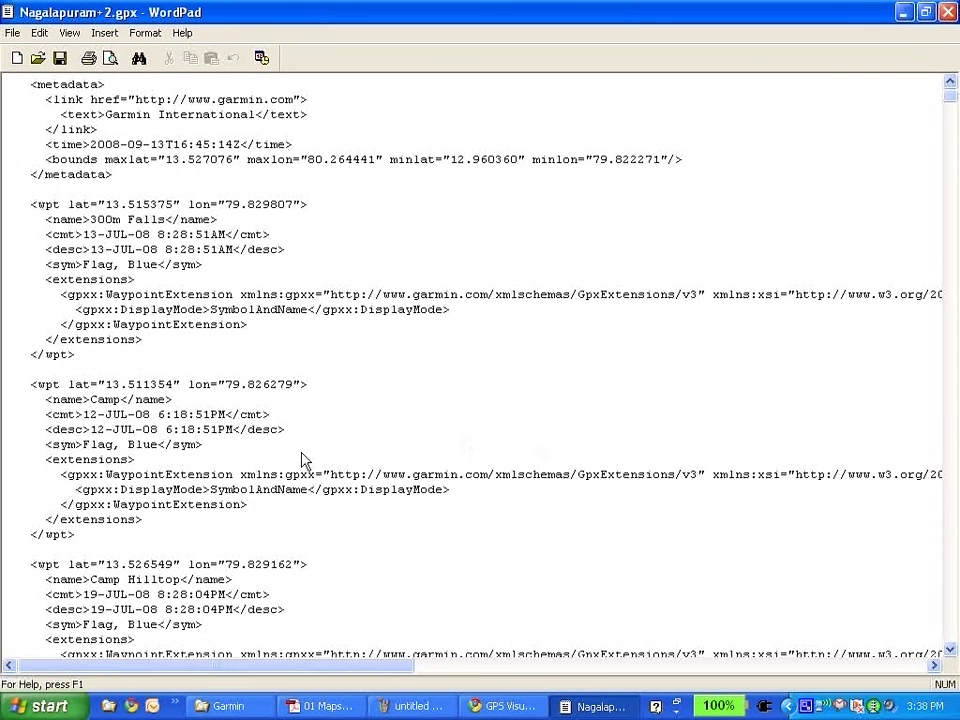
double_click(47, 388)
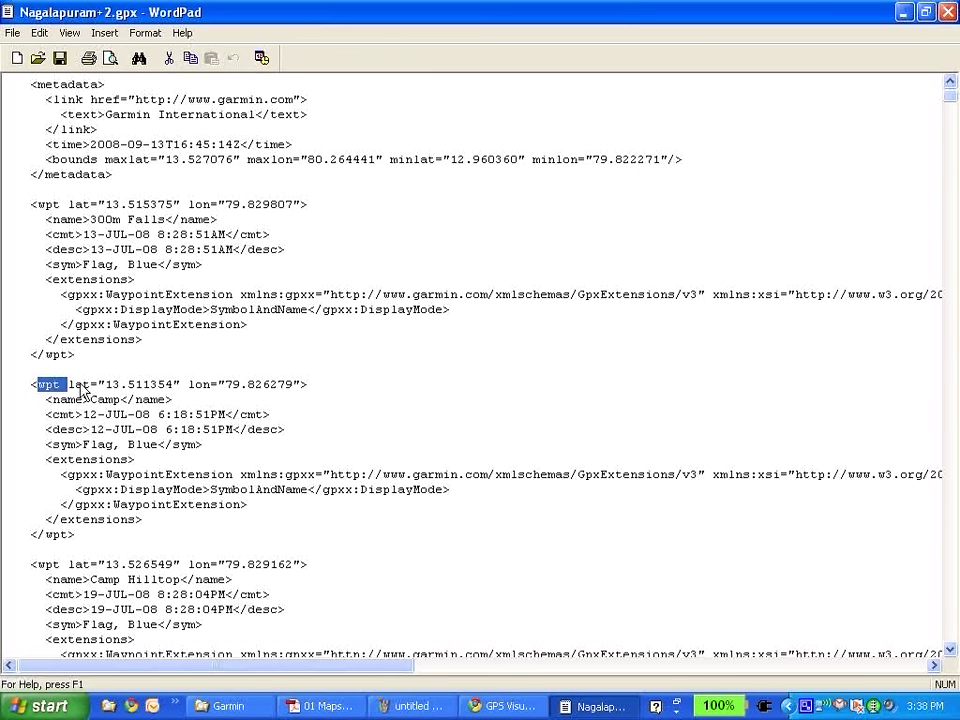
click(69, 390)
drag(70, 392, 295, 392)
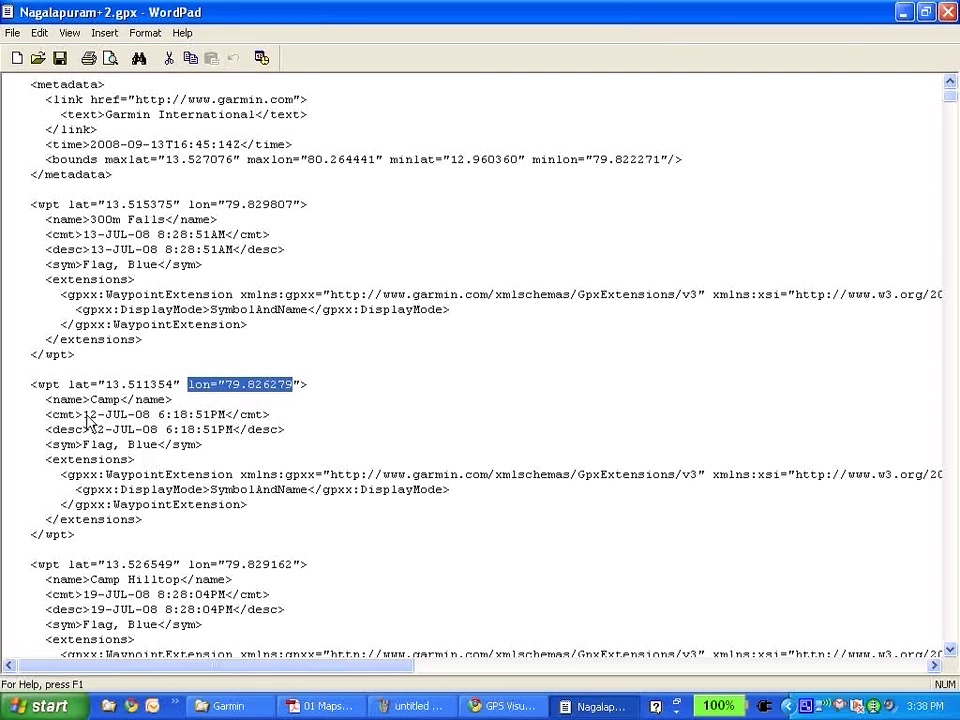
drag(84, 414, 212, 428)
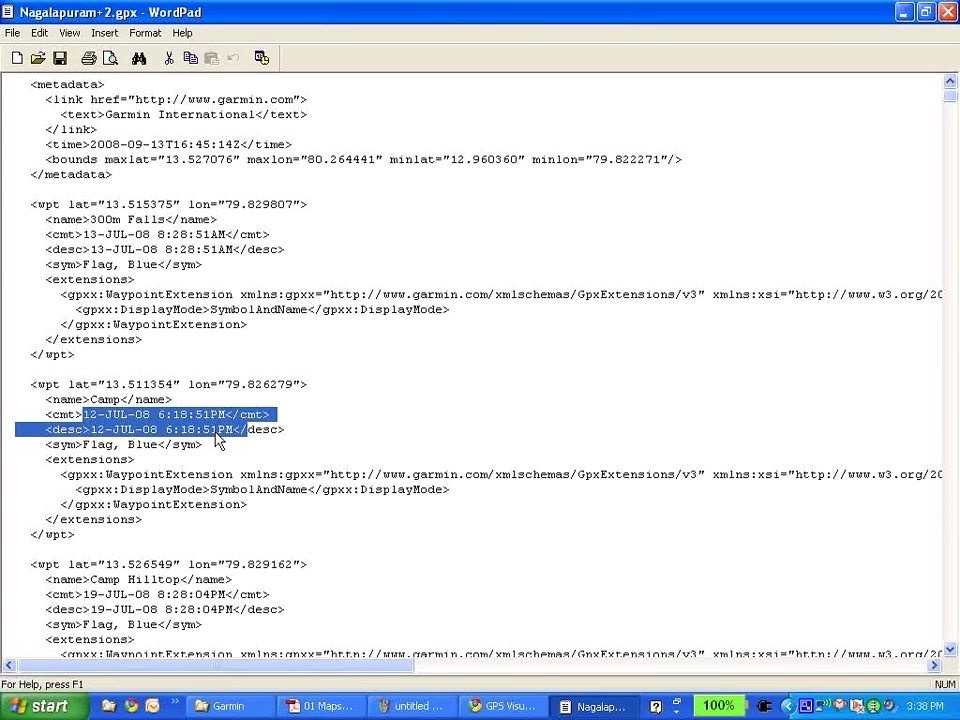
scroll(218, 440, down, 1)
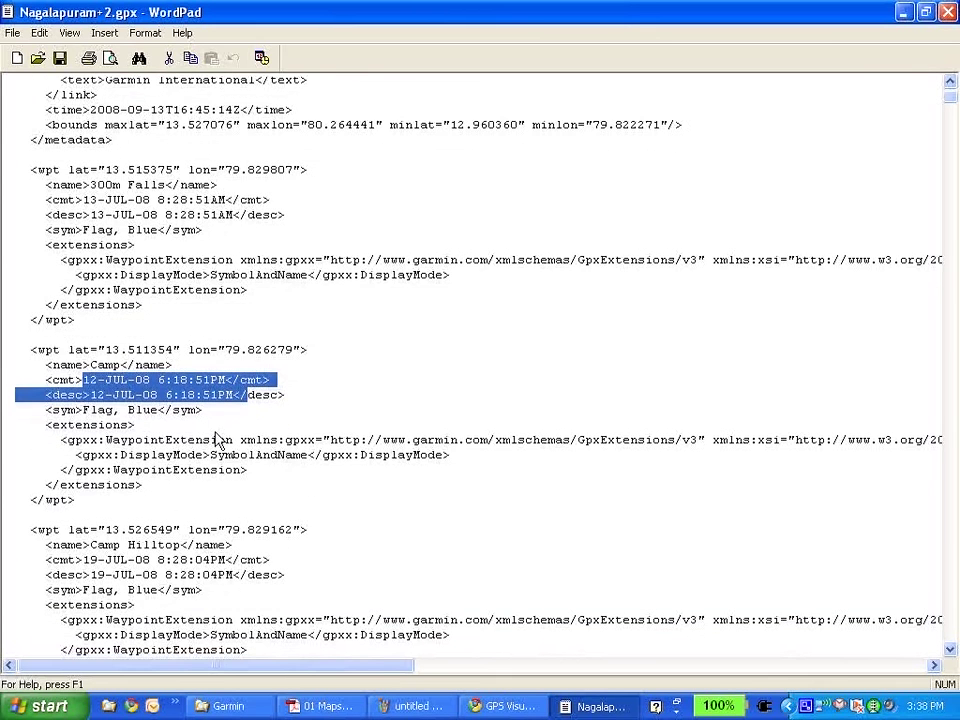
scroll(218, 440, down, 4)
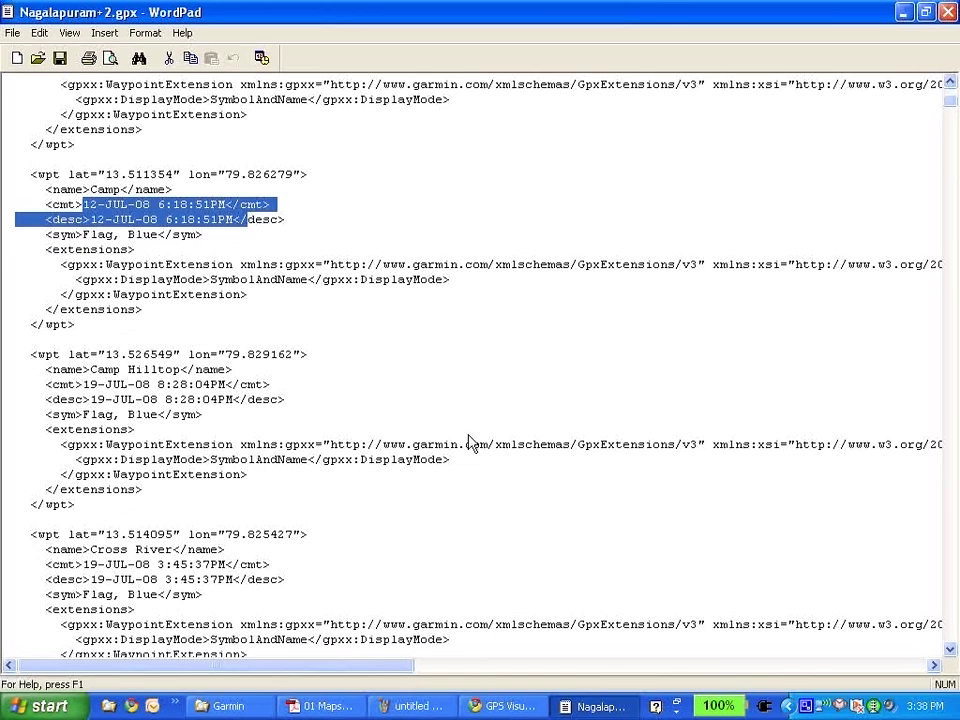
Close Nagalapuram+2.gpx and open N37.gpx in WordPad.
click(947, 12)
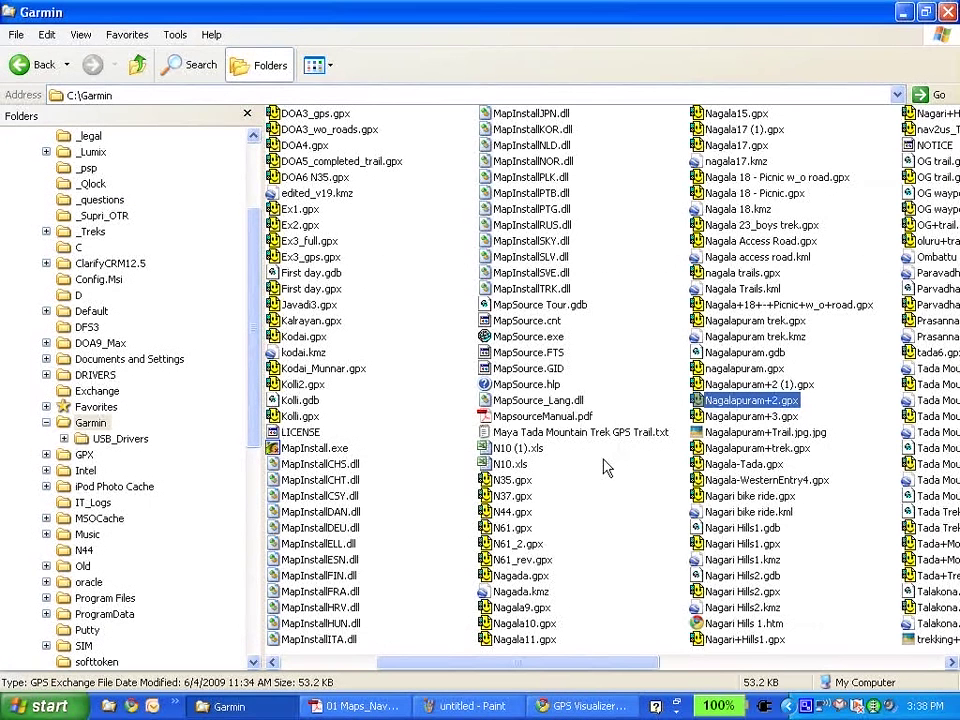
right_click(520, 496)
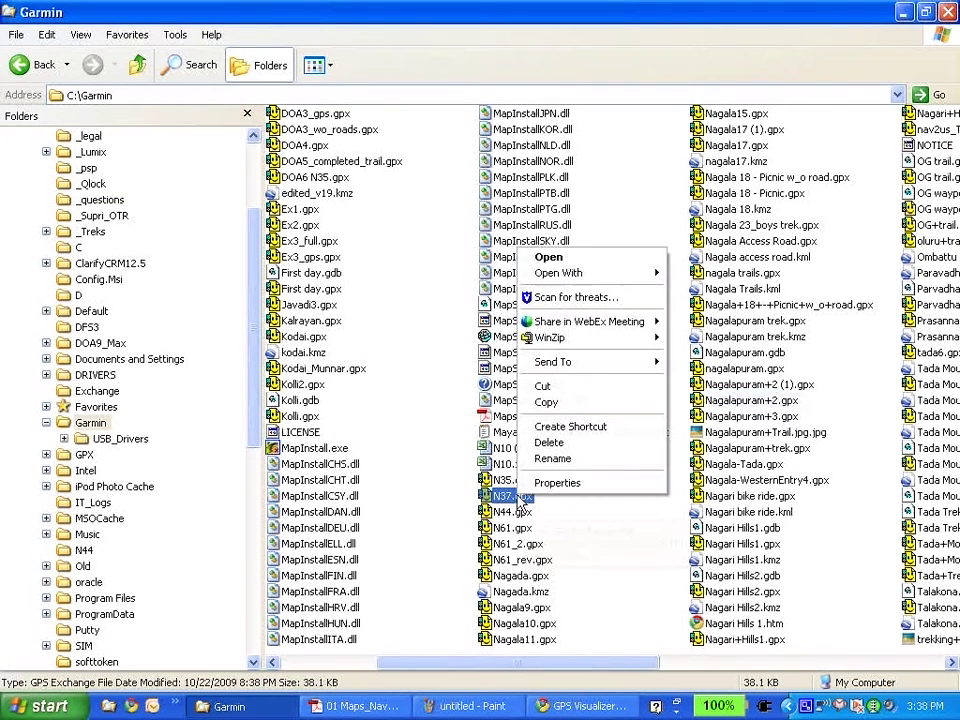
mouse_move(585, 281)
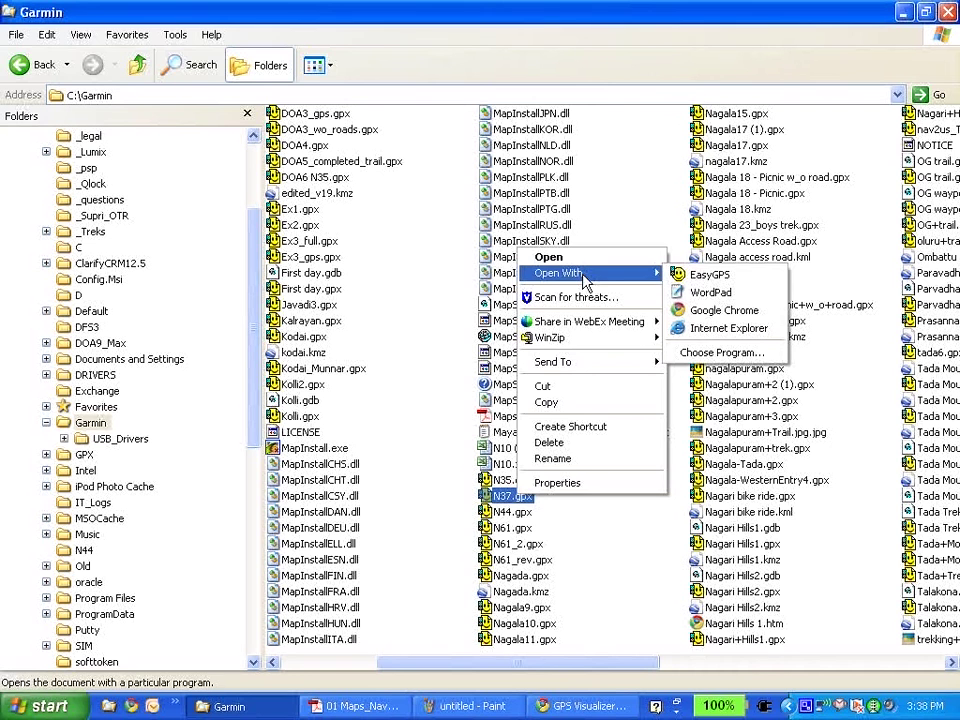
click(710, 292)
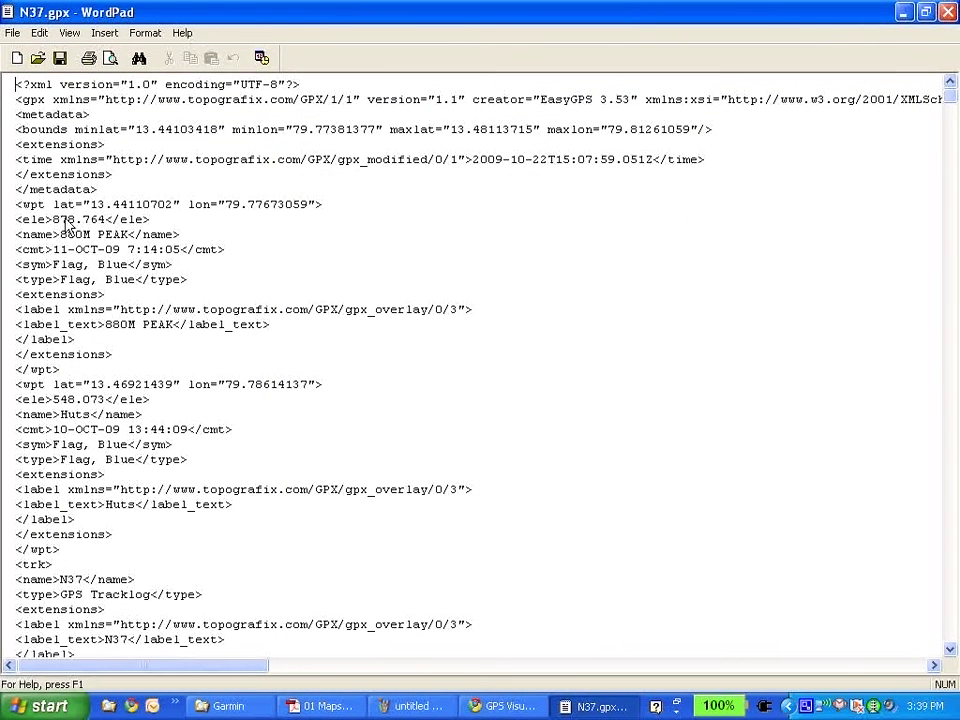
Highlight the first waypoint's elevation 878.764 and wpt tag, and quit the popup chat program.
click(54, 220)
drag(54, 220, 104, 220)
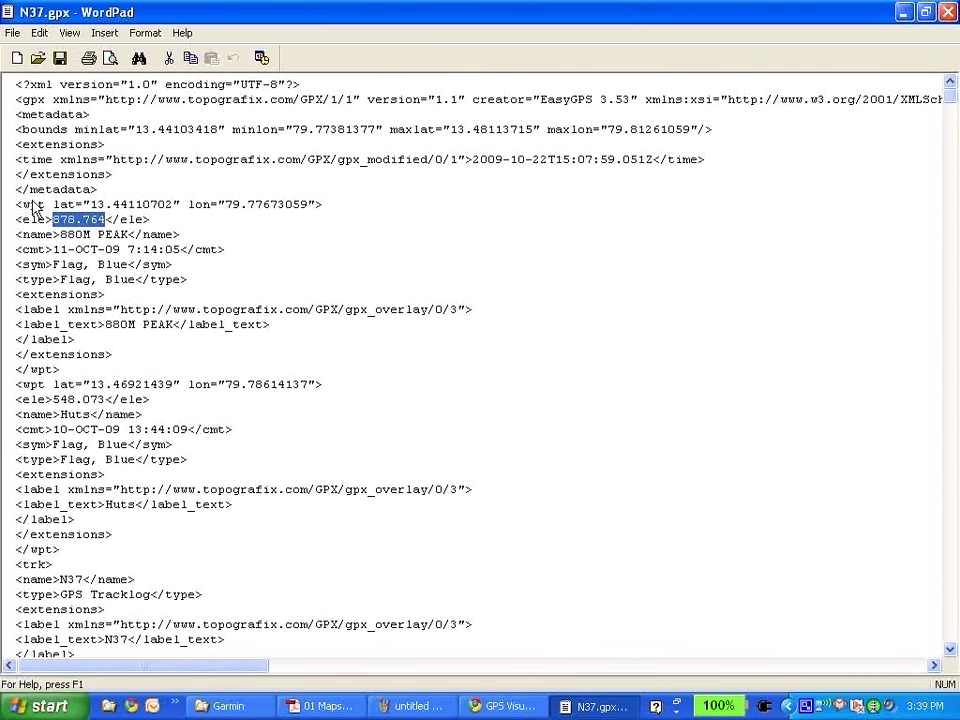
double_click(33, 205)
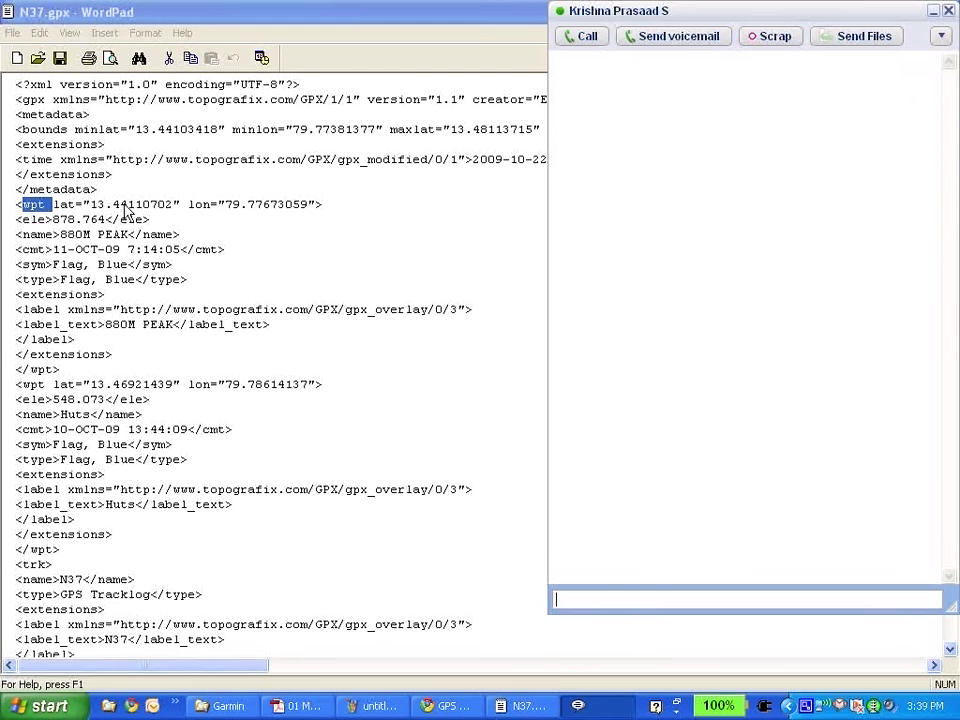
right_click(860, 710)
click(745, 690)
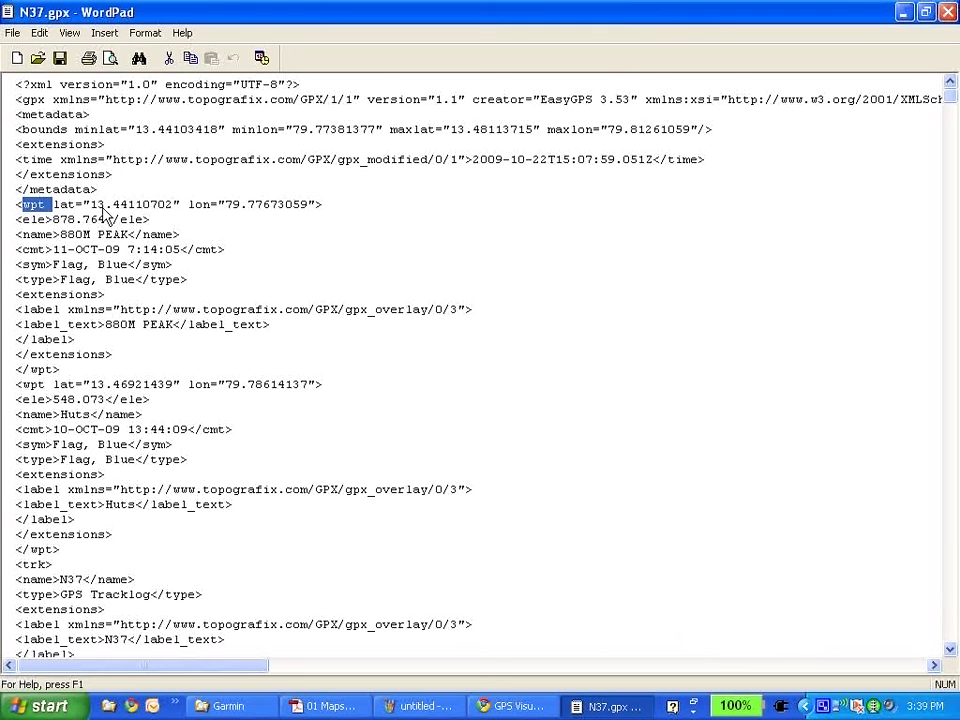
Select the waypoint's lat/lon, elevation 878.764 and timestamp 11-OCT-09 7:14:05, then close N37.gpx.
drag(91, 206, 316, 206)
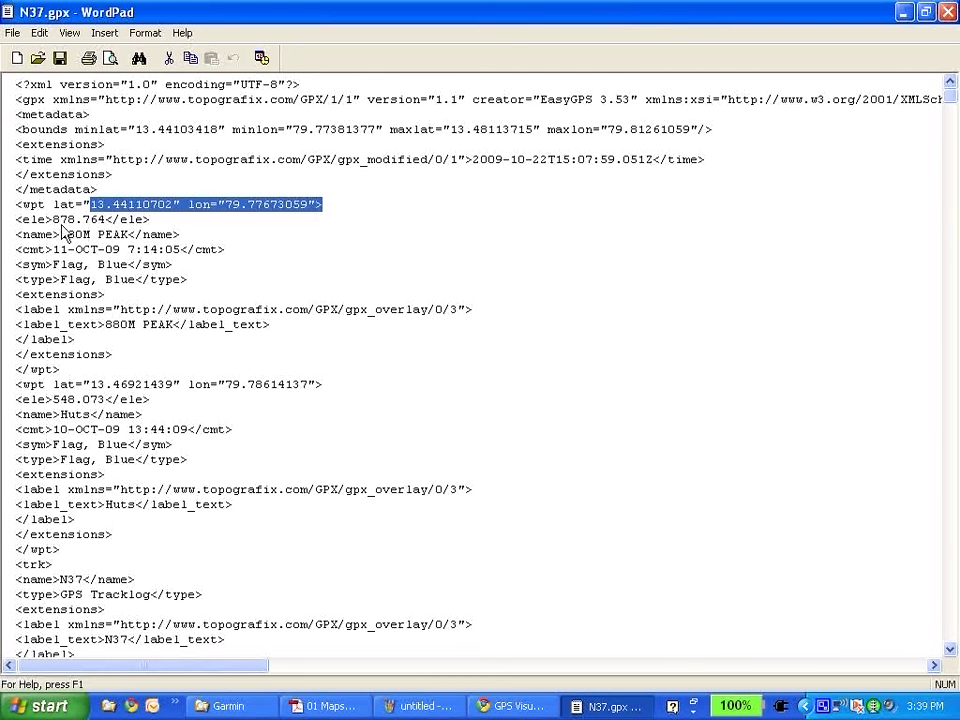
drag(52, 219, 120, 220)
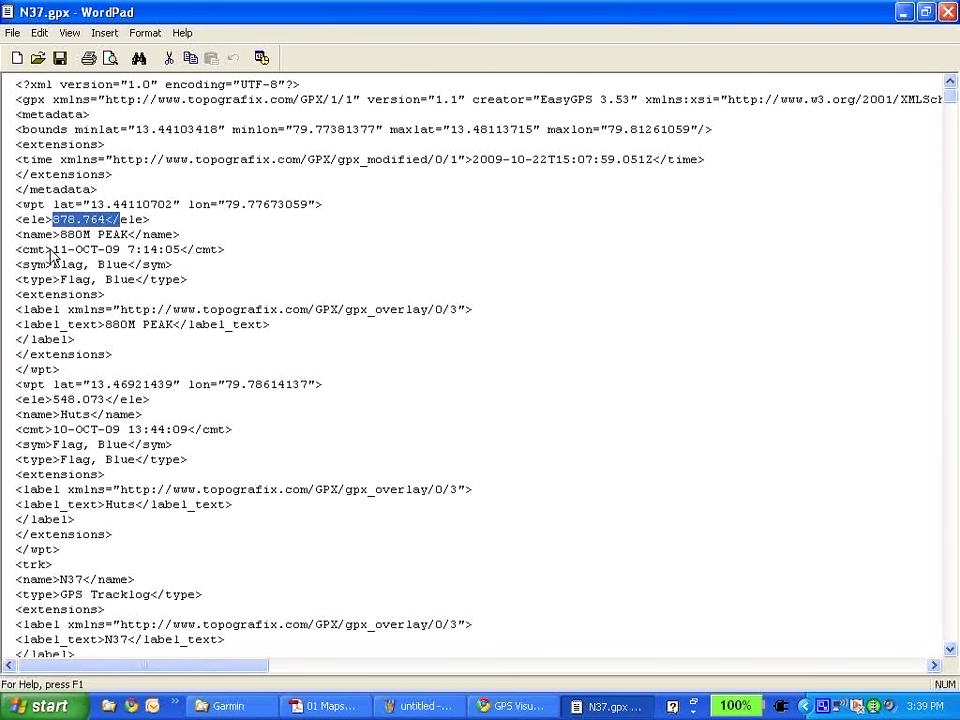
drag(52, 250, 181, 250)
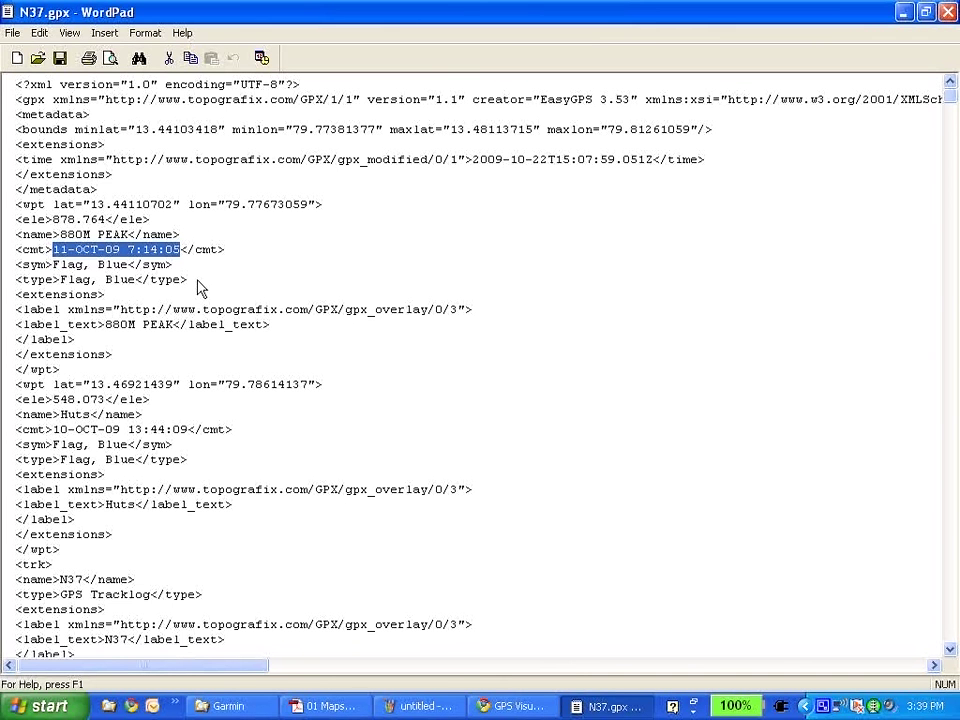
click(950, 11)
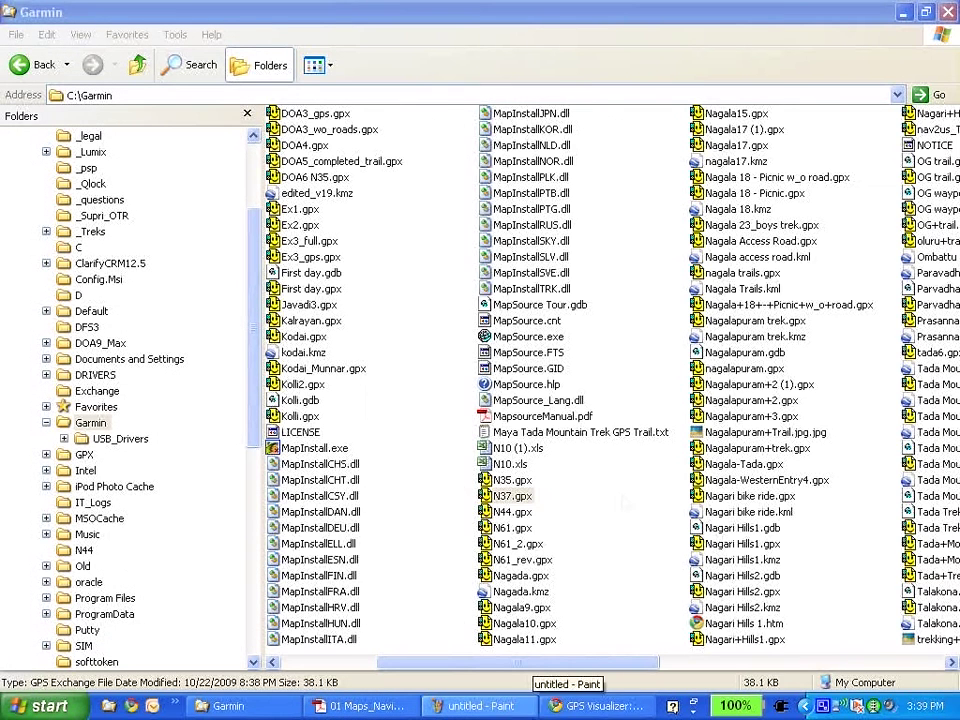
Discard the untitled Paint triangle sketch without saving and return to the GPS Visualizer page.
click(503, 708)
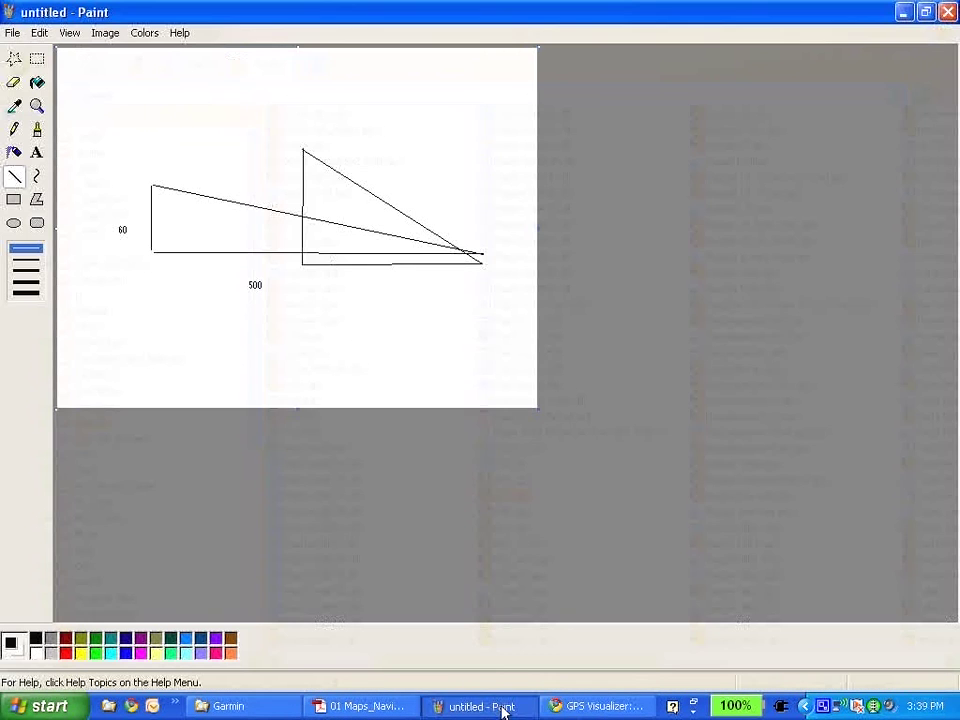
click(948, 11)
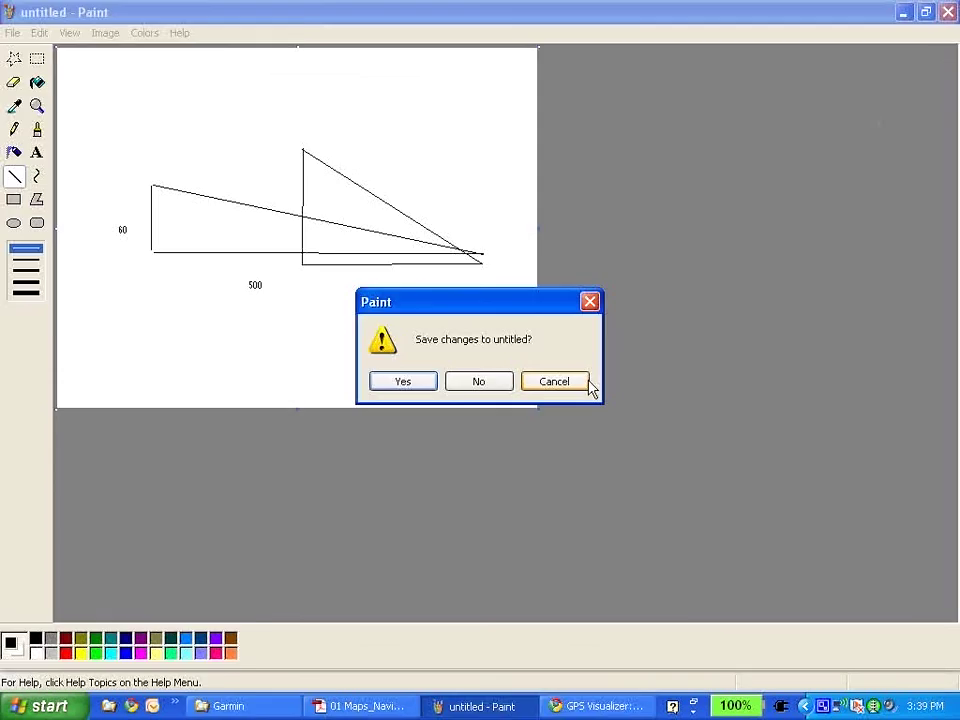
click(476, 381)
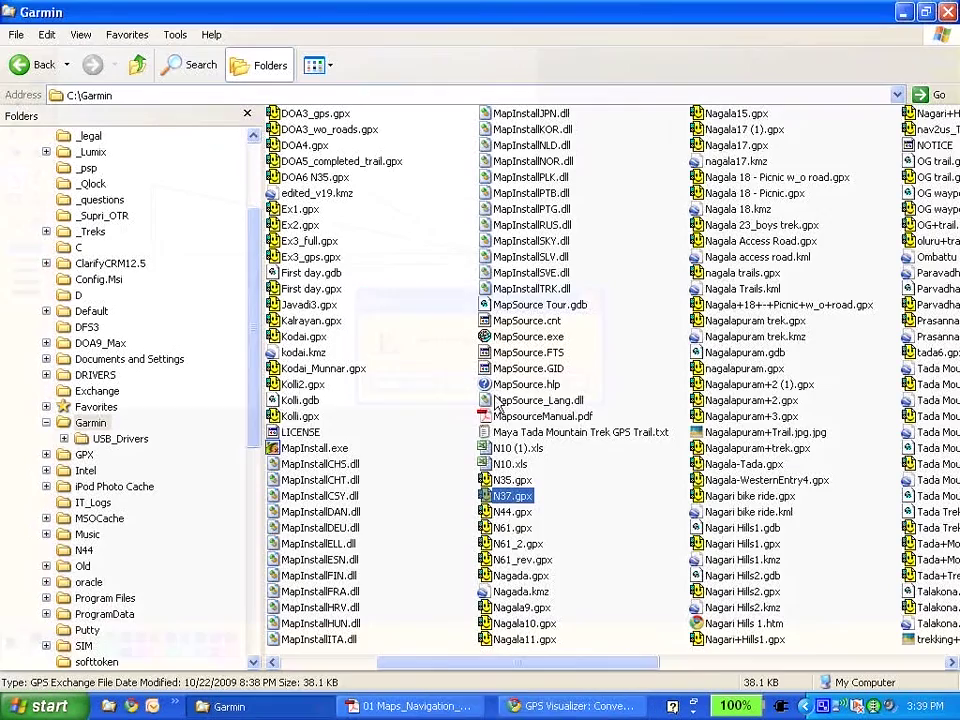
click(530, 708)
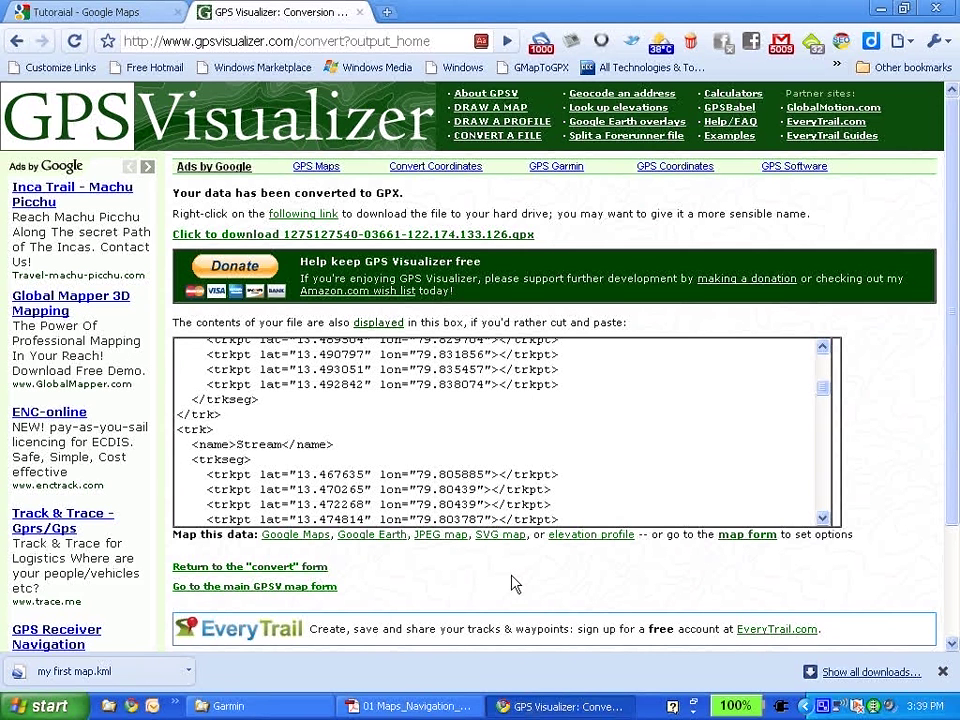
Search Google for 'chennai trekkers' in a new Chrome tab.
click(387, 12)
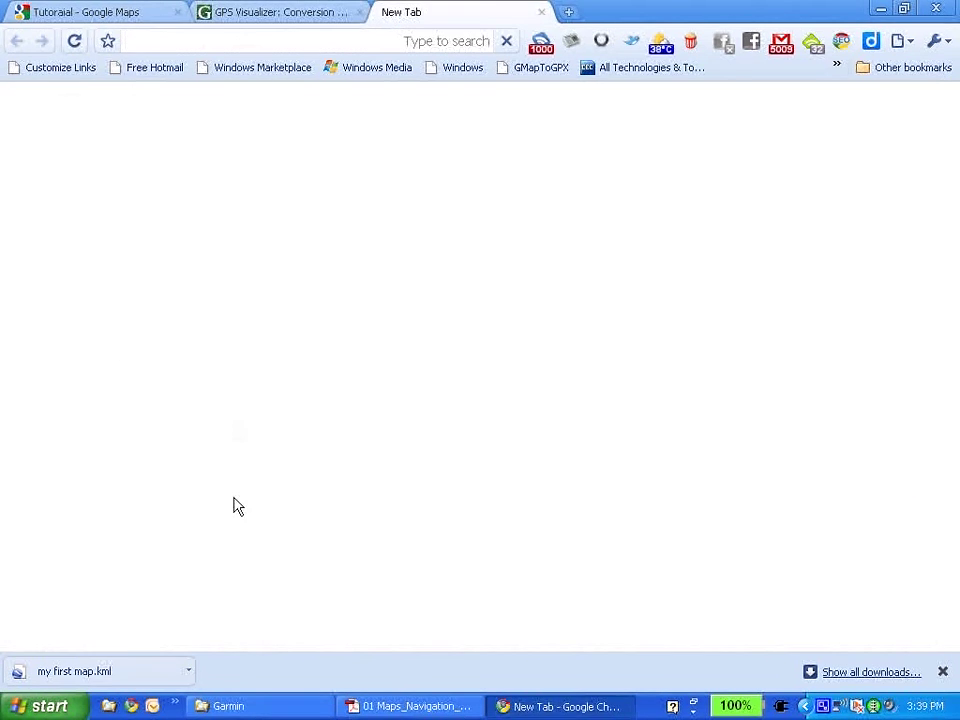
text(chennai trekkers)
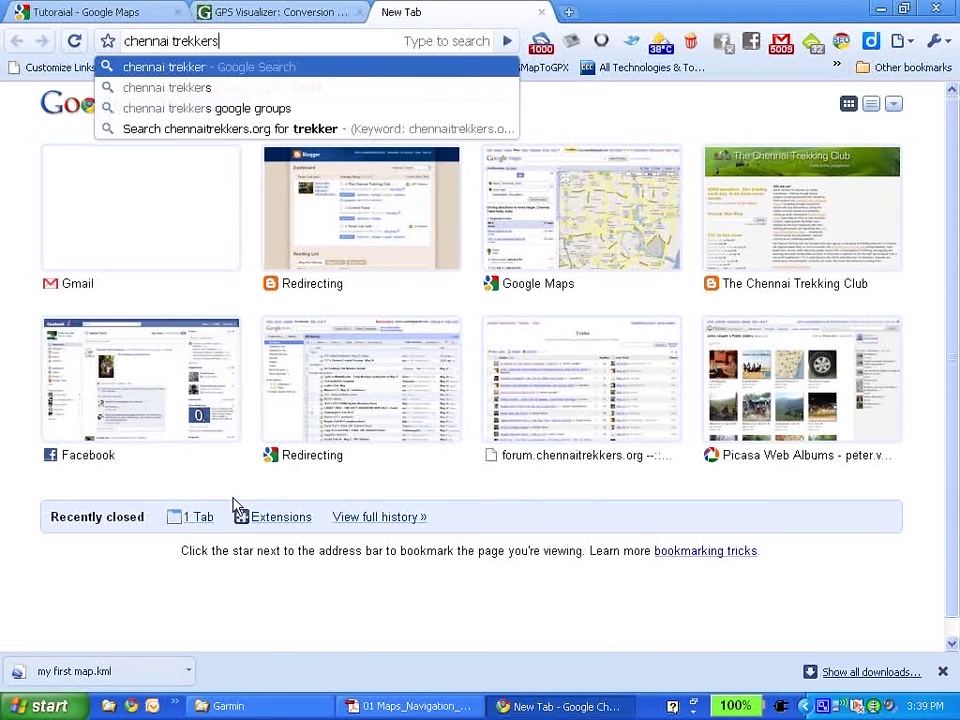
key(Return)
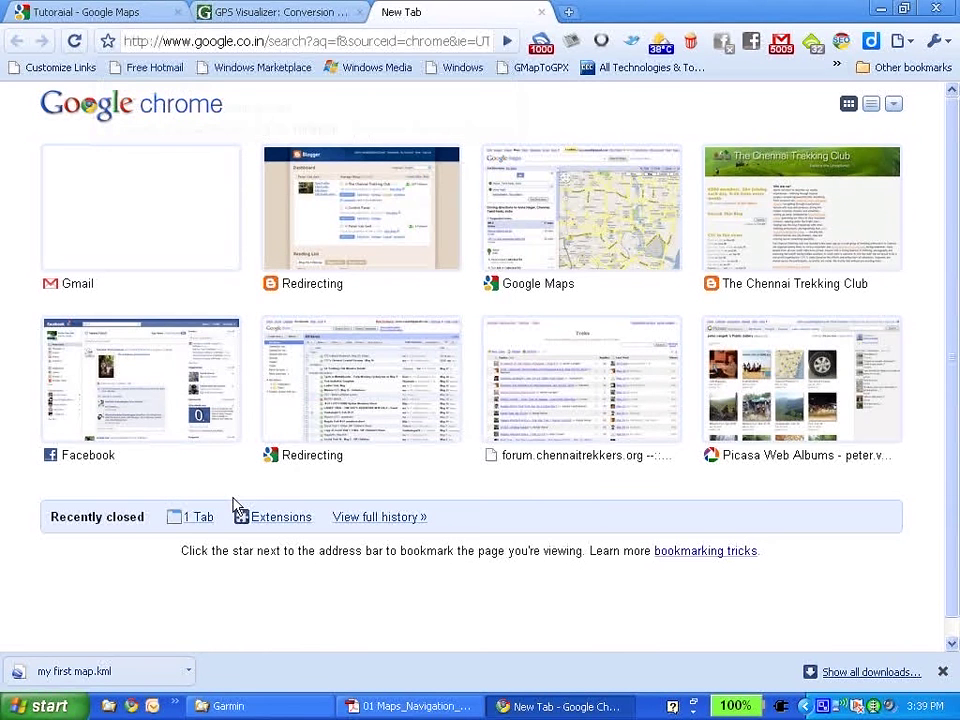
right_click(820, 707)
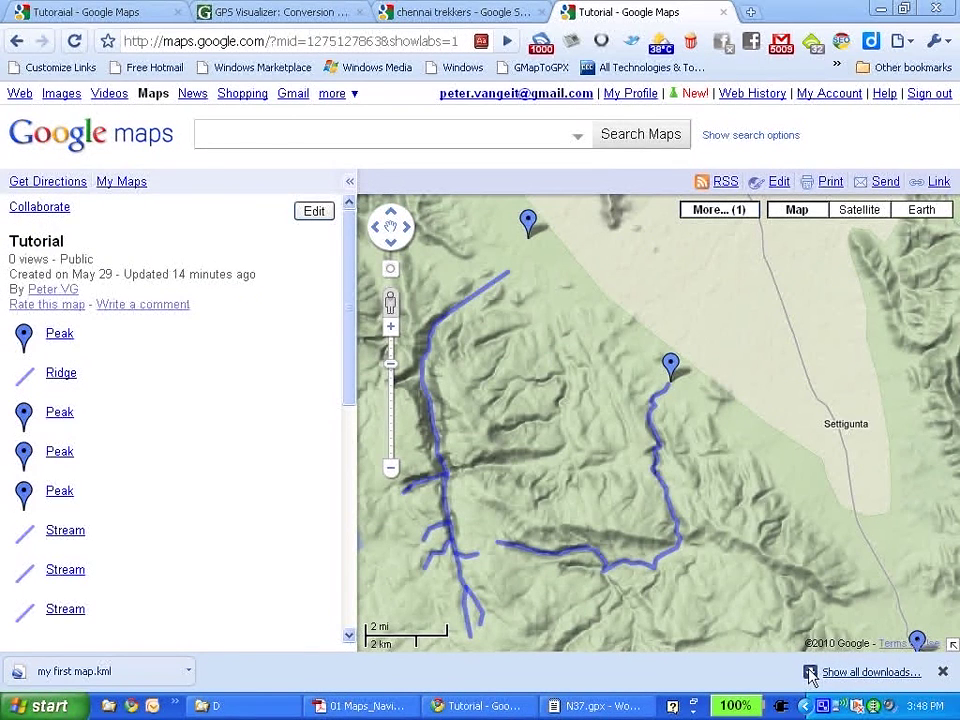
Close the N37.gpx WordPad window to return to the Tutorial map.
click(645, 708)
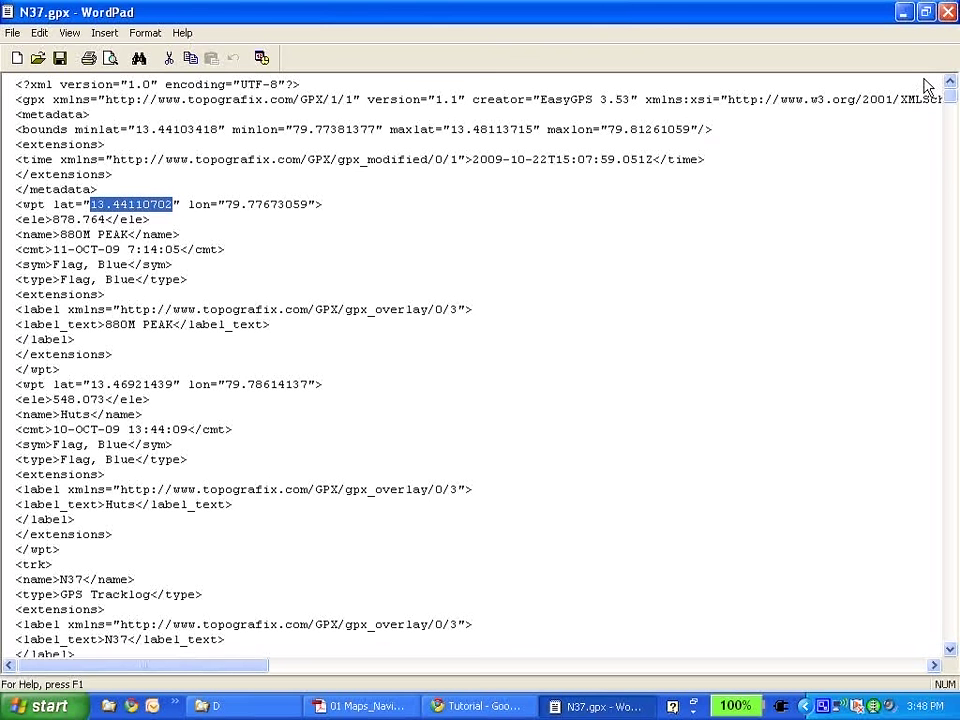
click(948, 12)
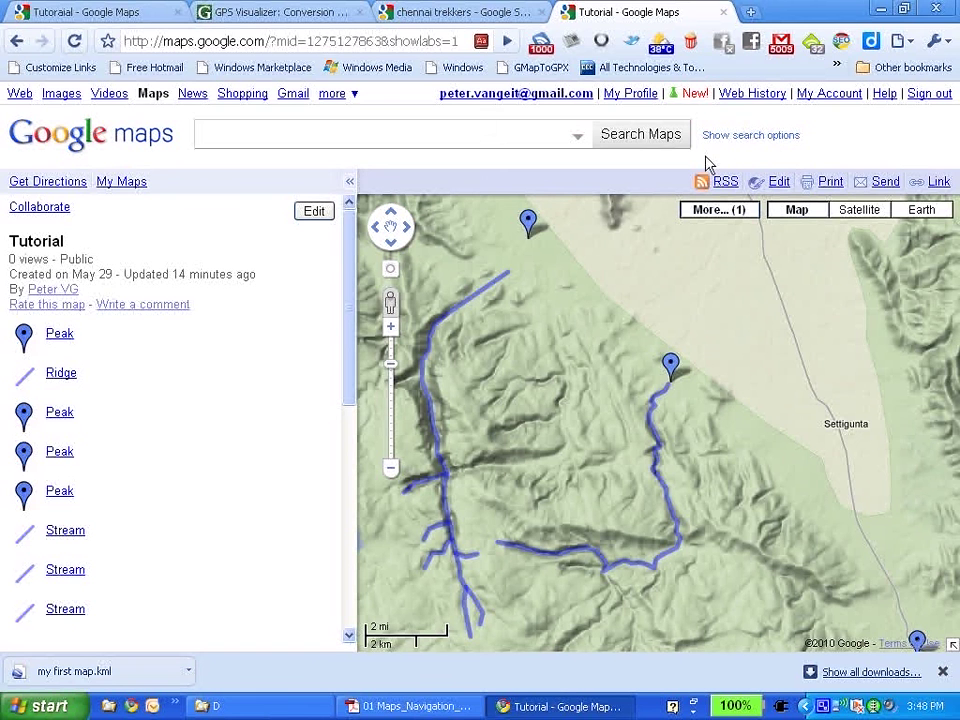
Show slide 14, 'Sources of India topomaps', of 01 Maps_Navigation_GPS.pdf in Adobe Reader.
click(410, 708)
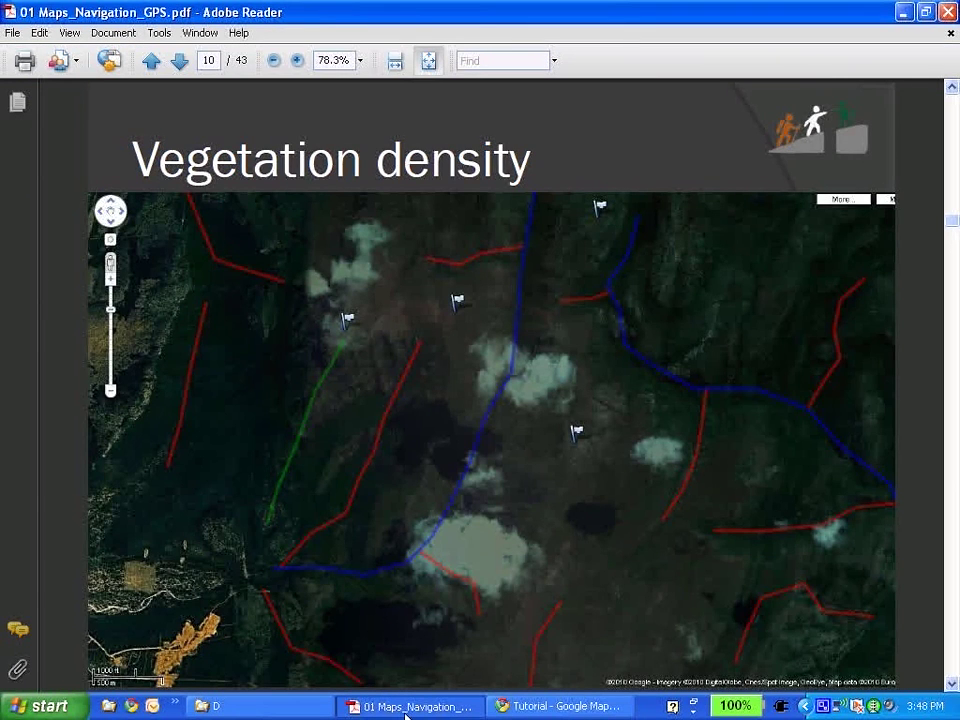
key(Page_Down)
key(Page_Down)
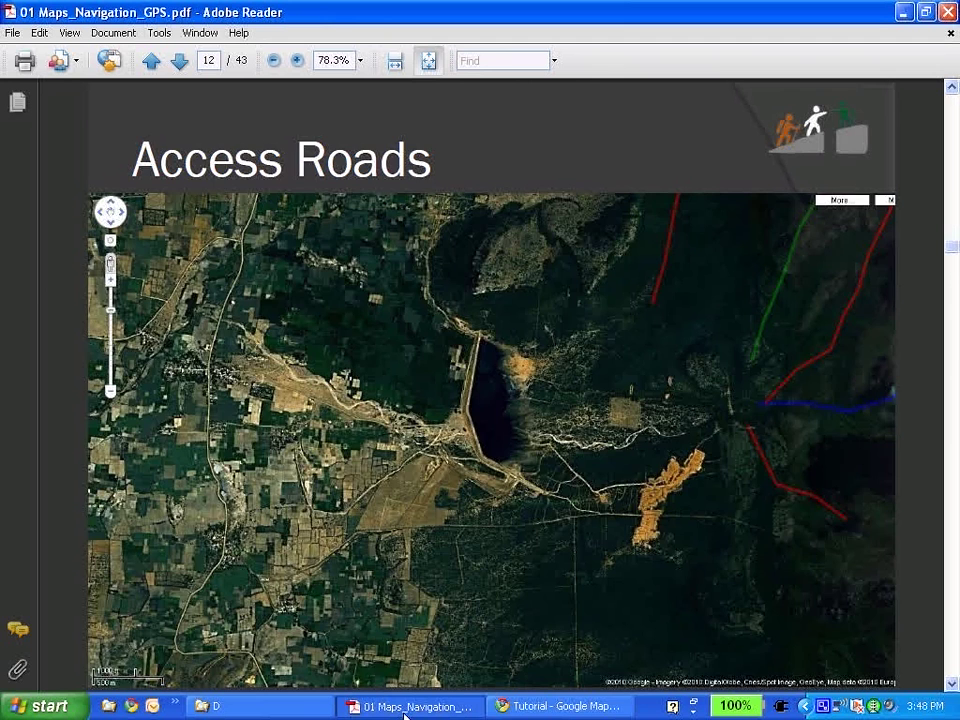
key(Page_Down)
key(Page_Down)
key(Page_Down)
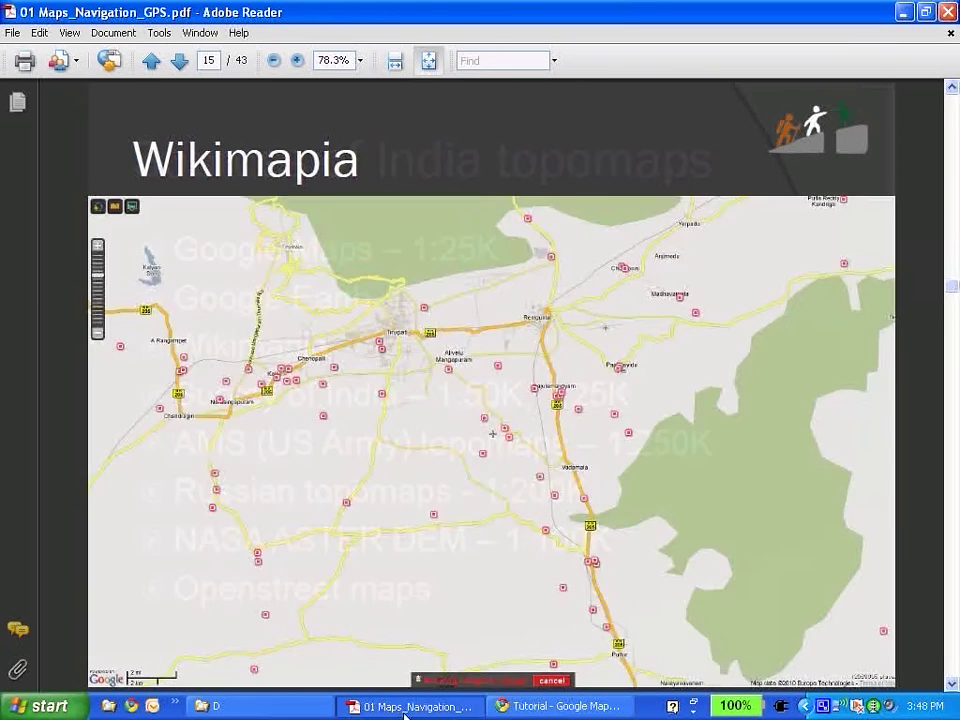
key(Page_Up)
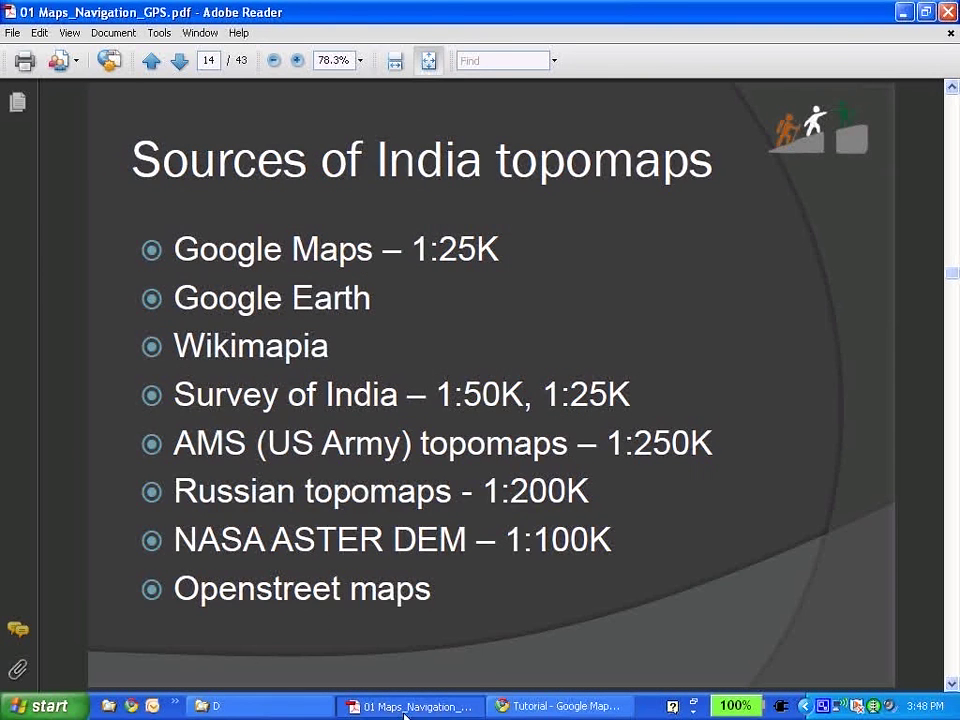